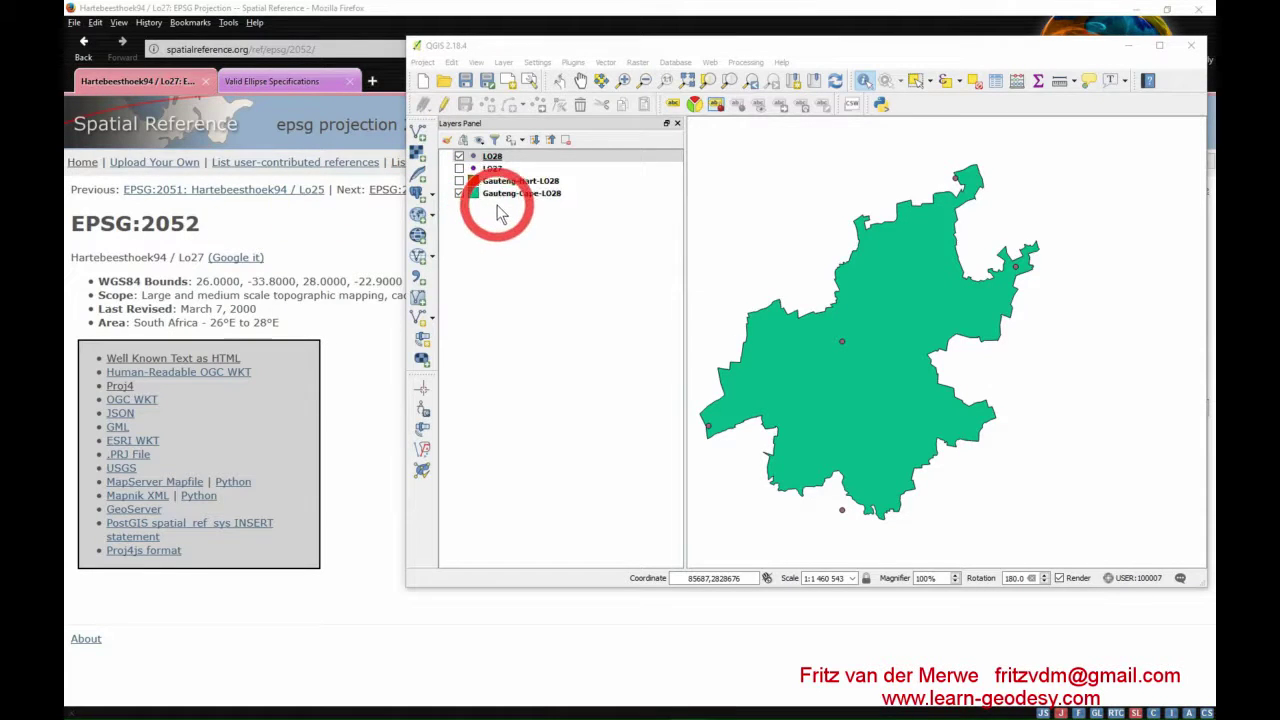
Step: Select the LO28 layer in the Layers panel
left_click(488, 157)
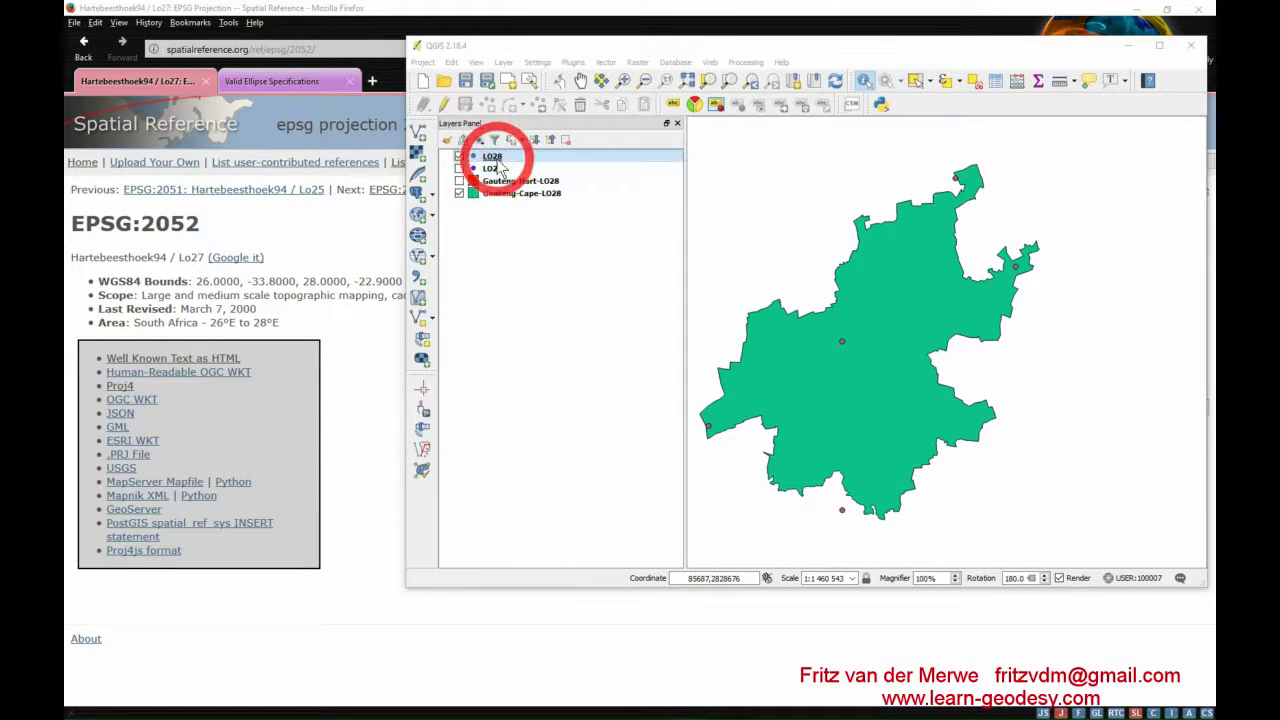
left_click(500, 169)
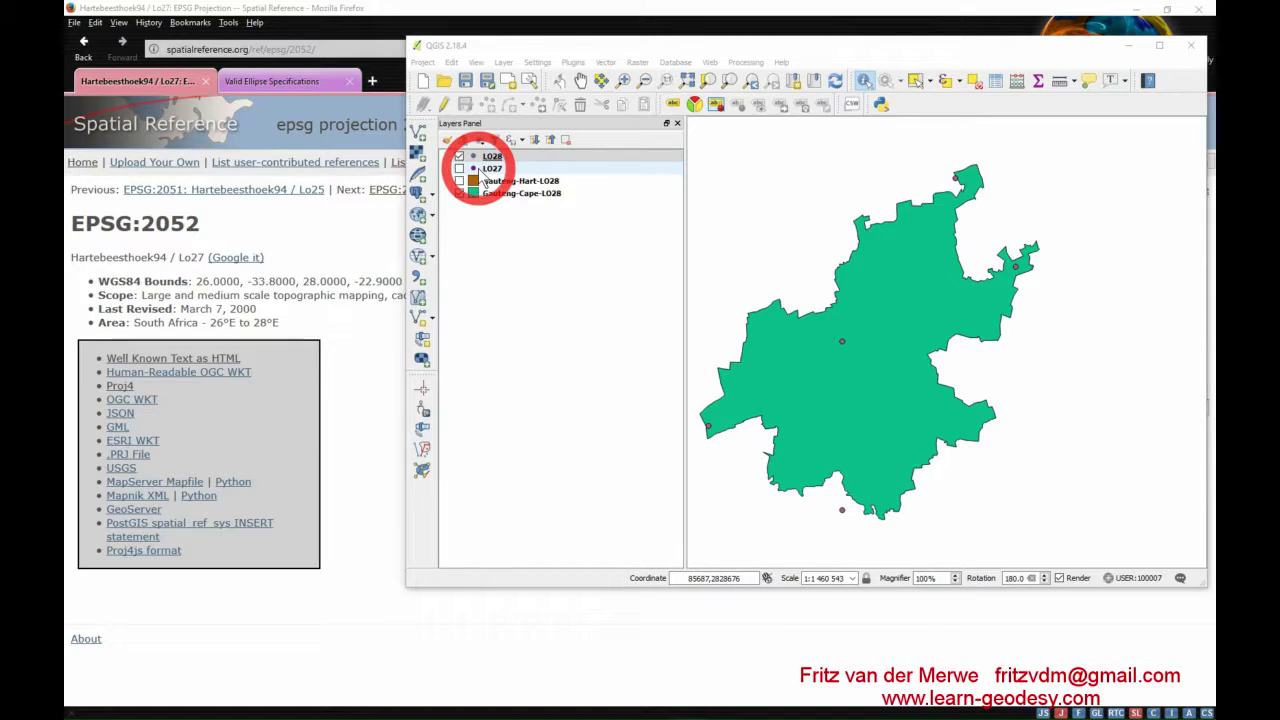
left_click(492, 157)
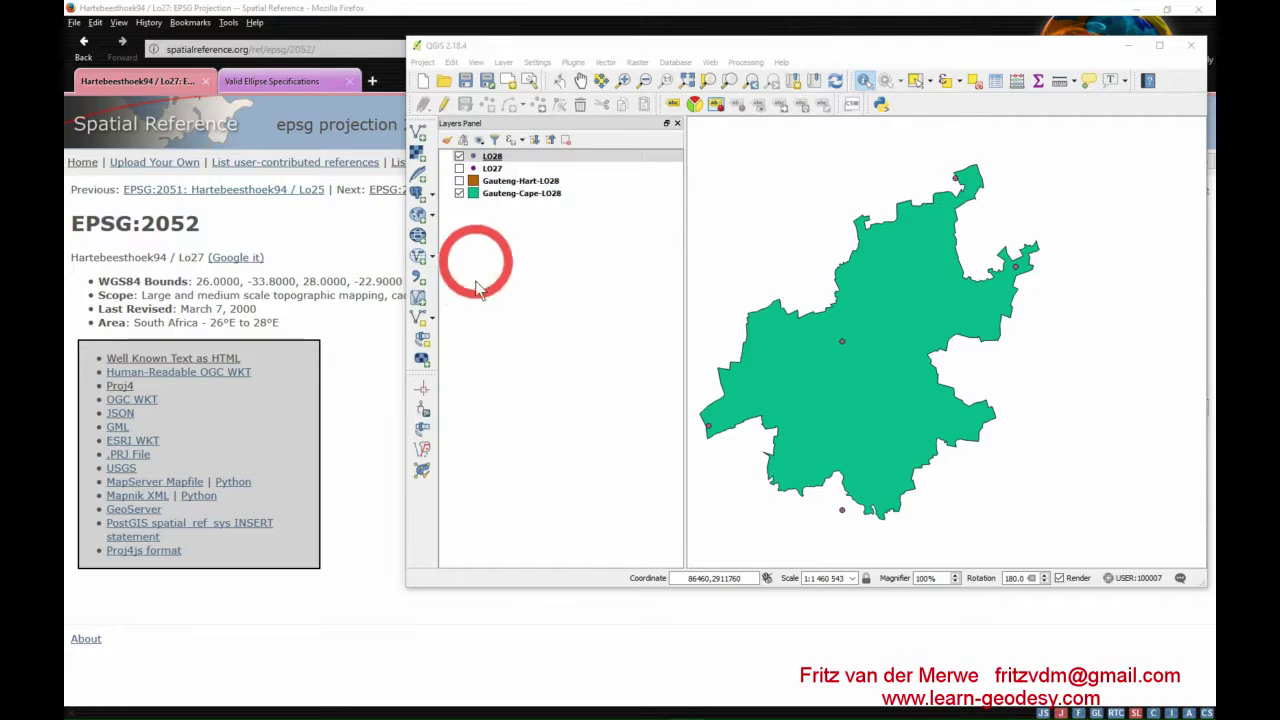
Step: Load WG27.csv into the delimited text import dialog as layer WG27
left_click(422, 283)
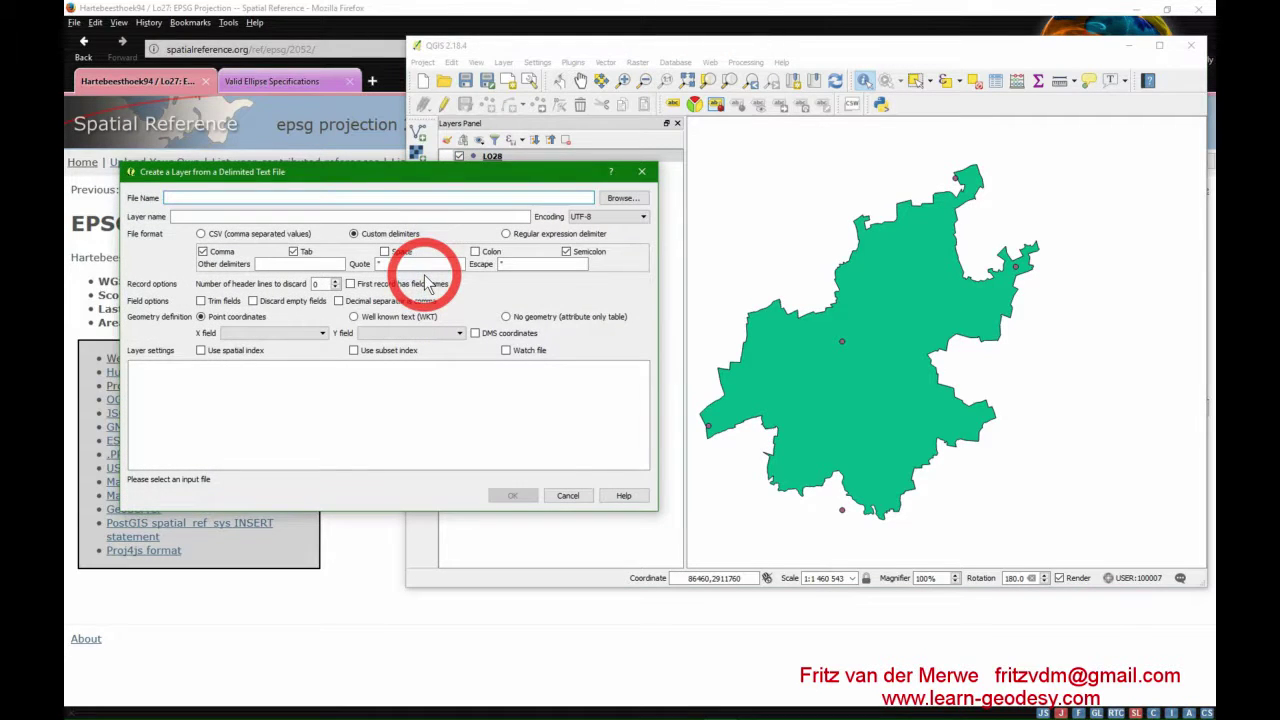
left_click(623, 198)
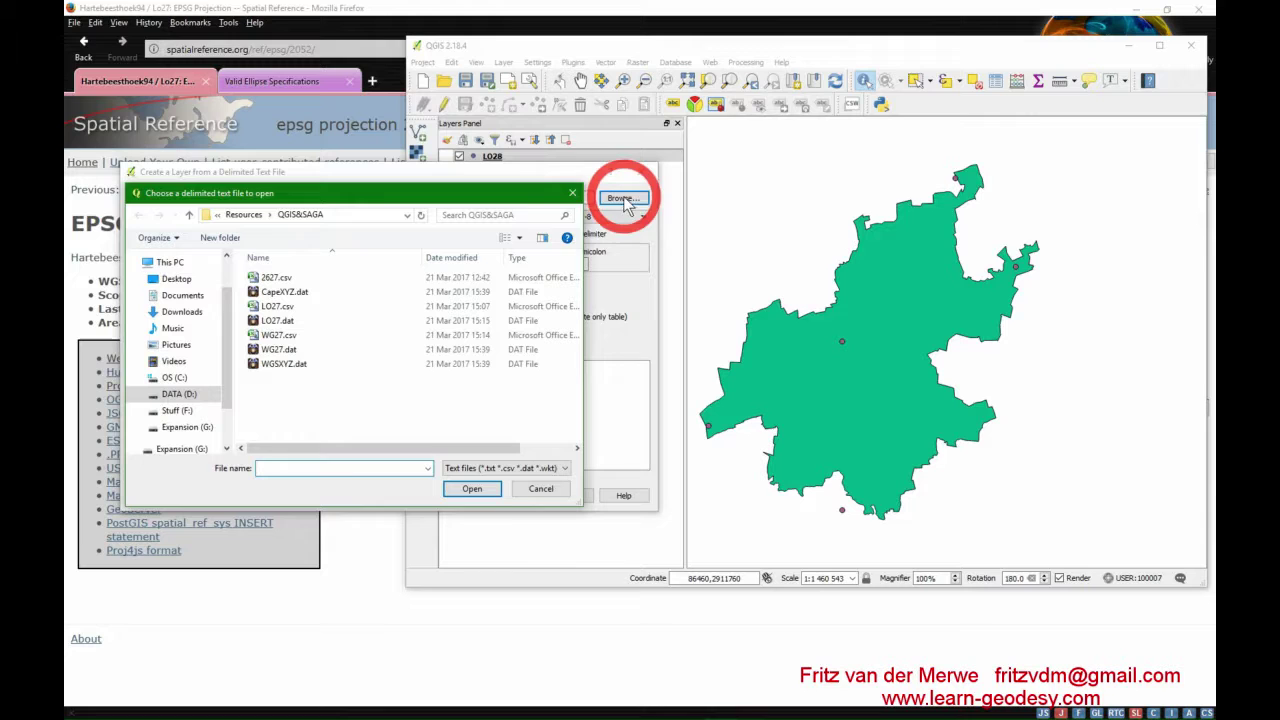
left_click(278, 336)
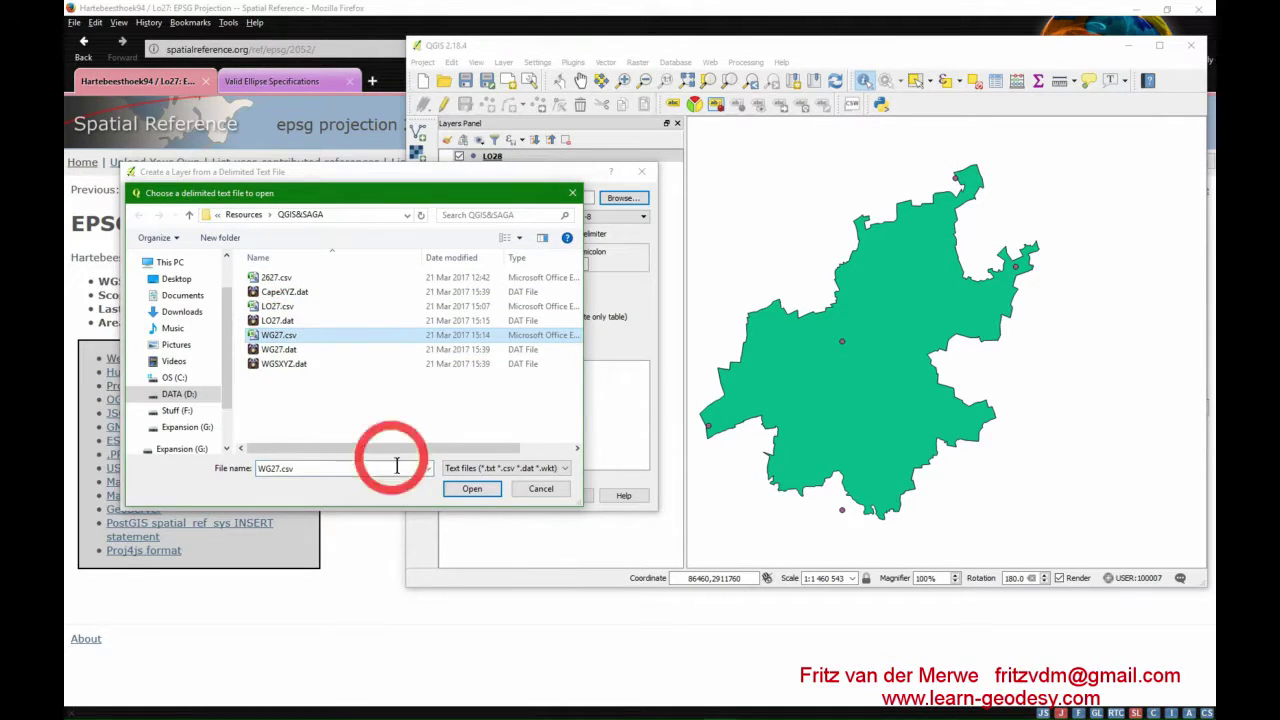
left_click(473, 490)
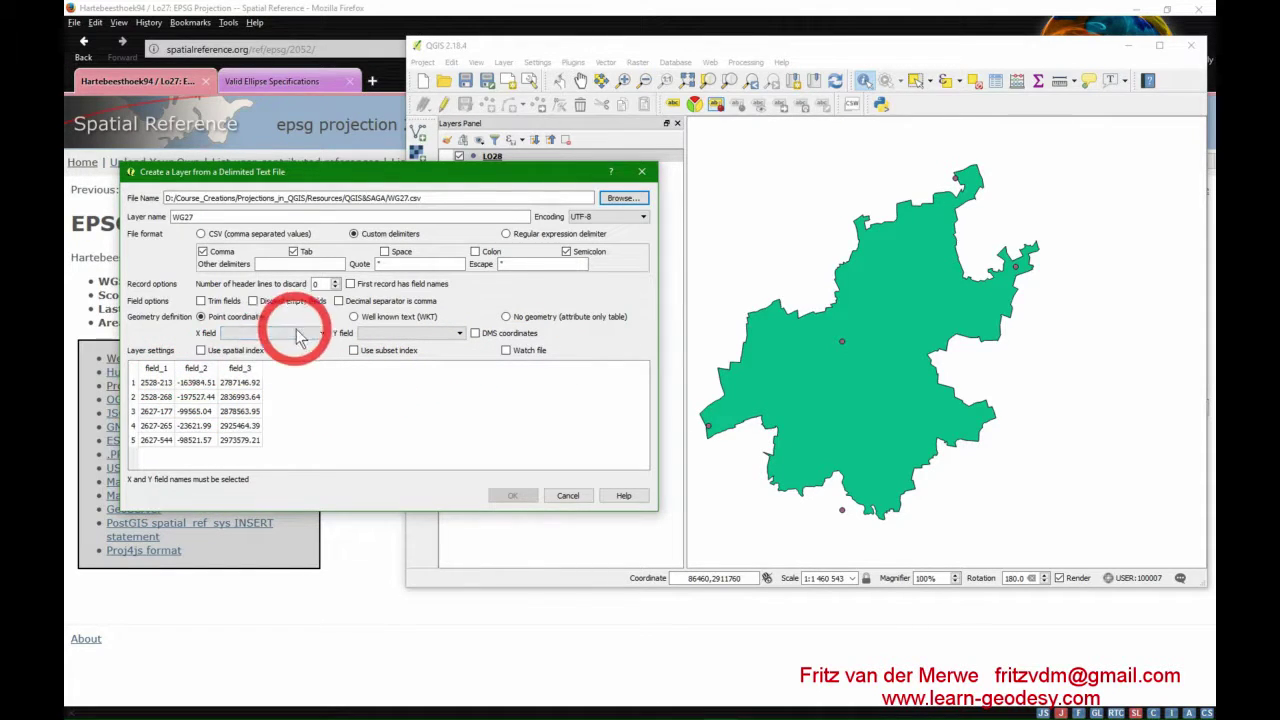
Step: Map the X coordinate to field_2 and the Y coordinate to field_3
left_click(322, 337)
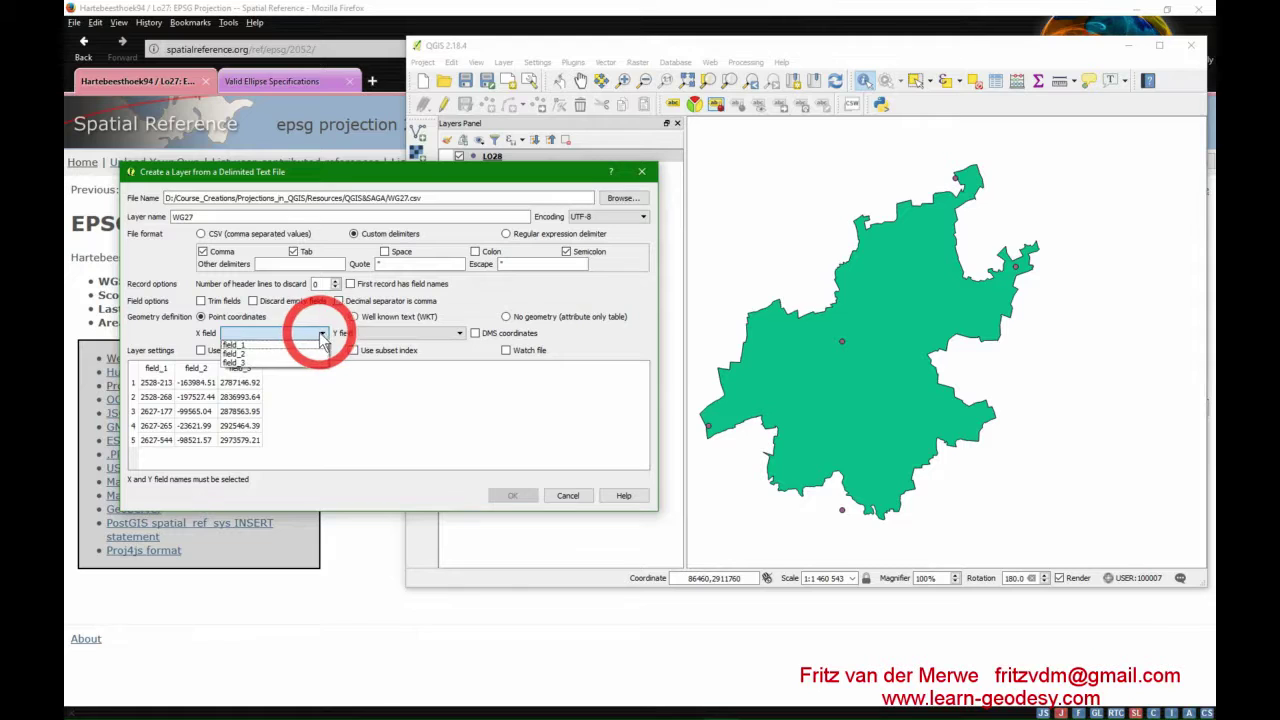
left_click(271, 350)
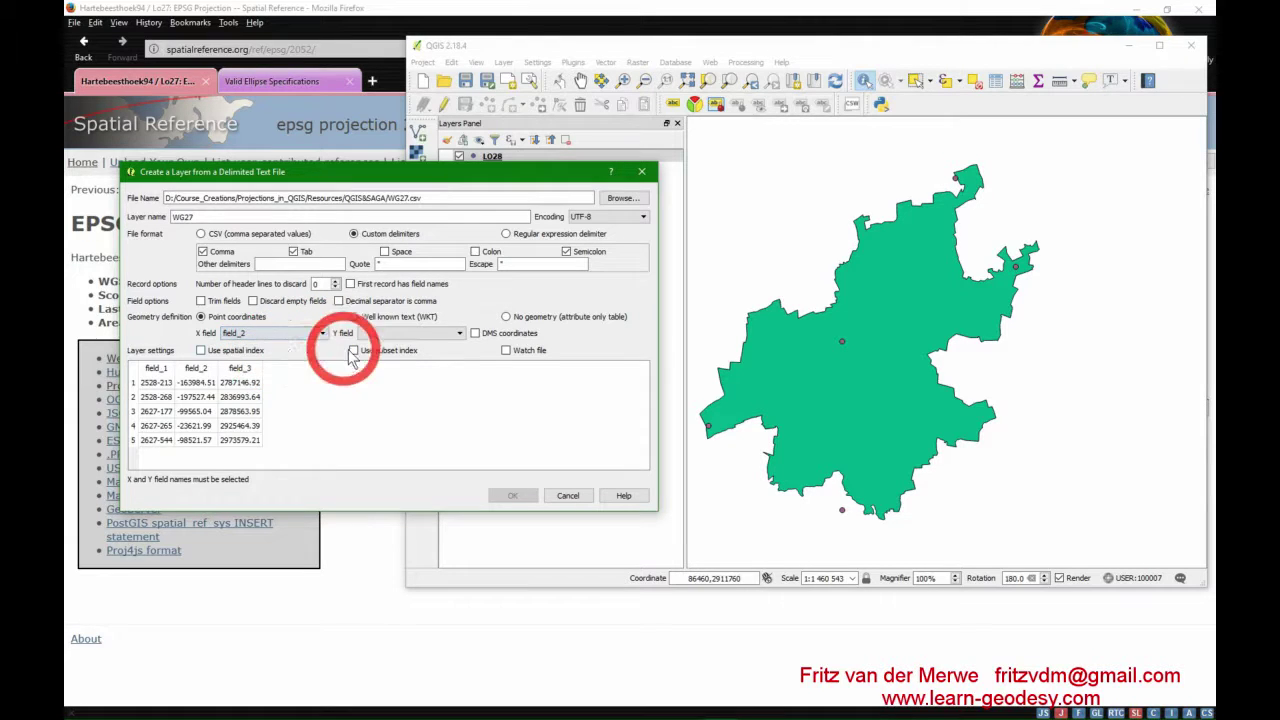
left_click(460, 334)
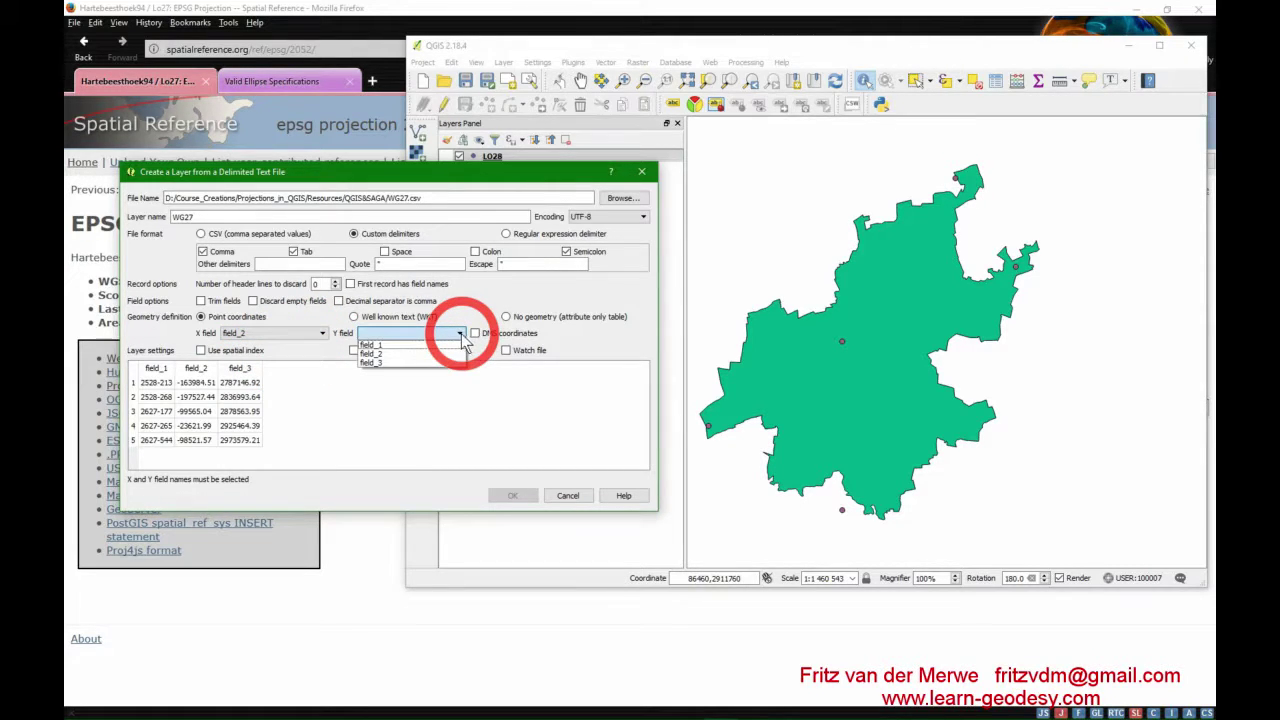
left_click(441, 362)
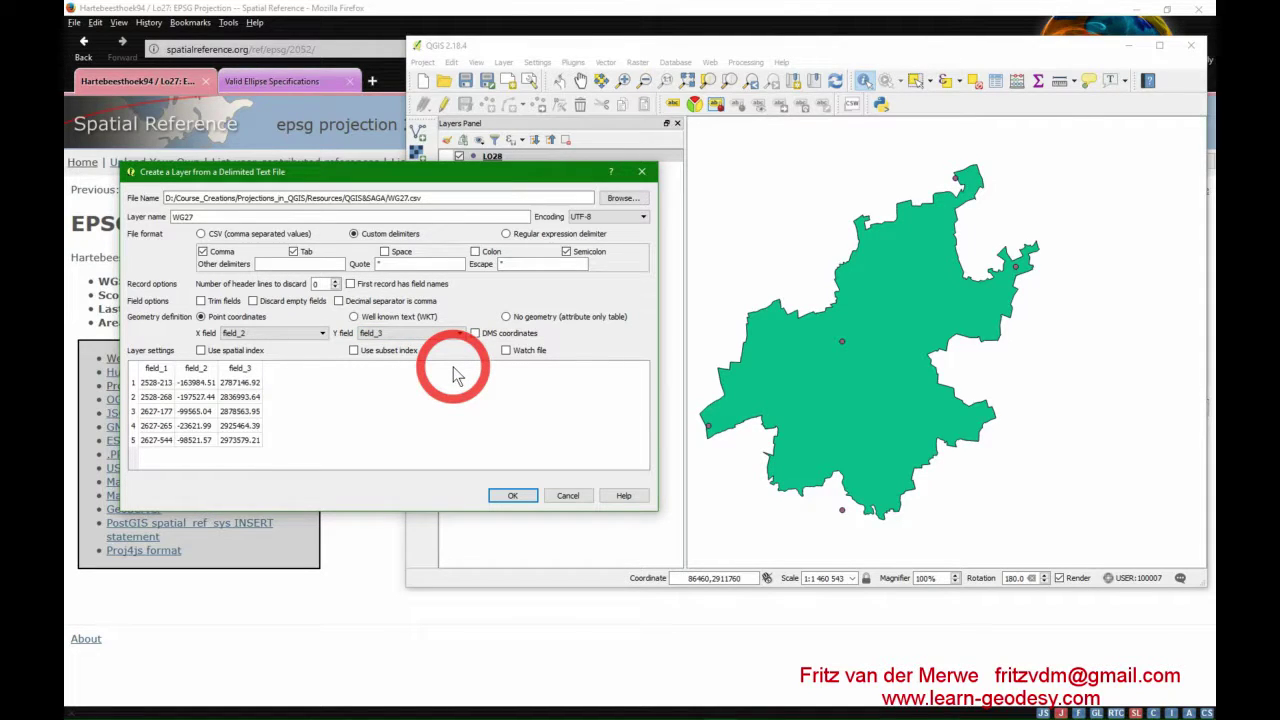
Step: Accept the WG27 import settings, check the EPSG:2052 reference page in Firefox, then return to QGIS
left_click(514, 497)
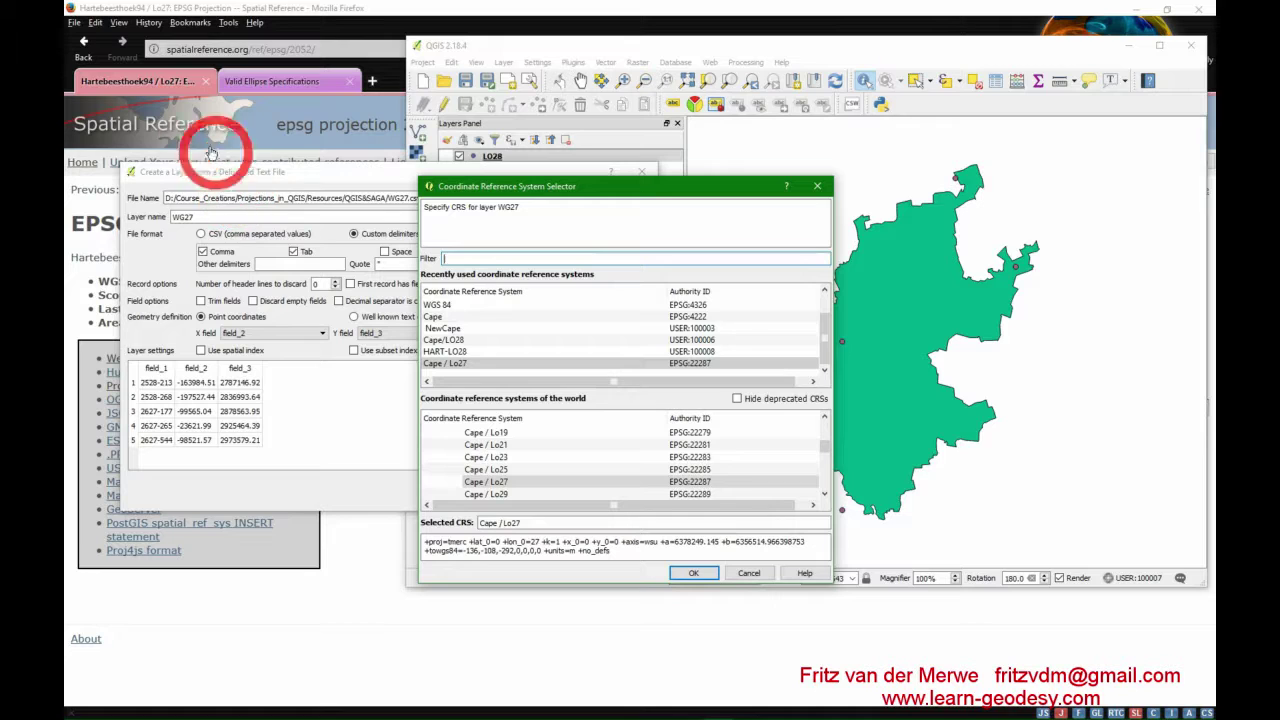
left_click(199, 12)
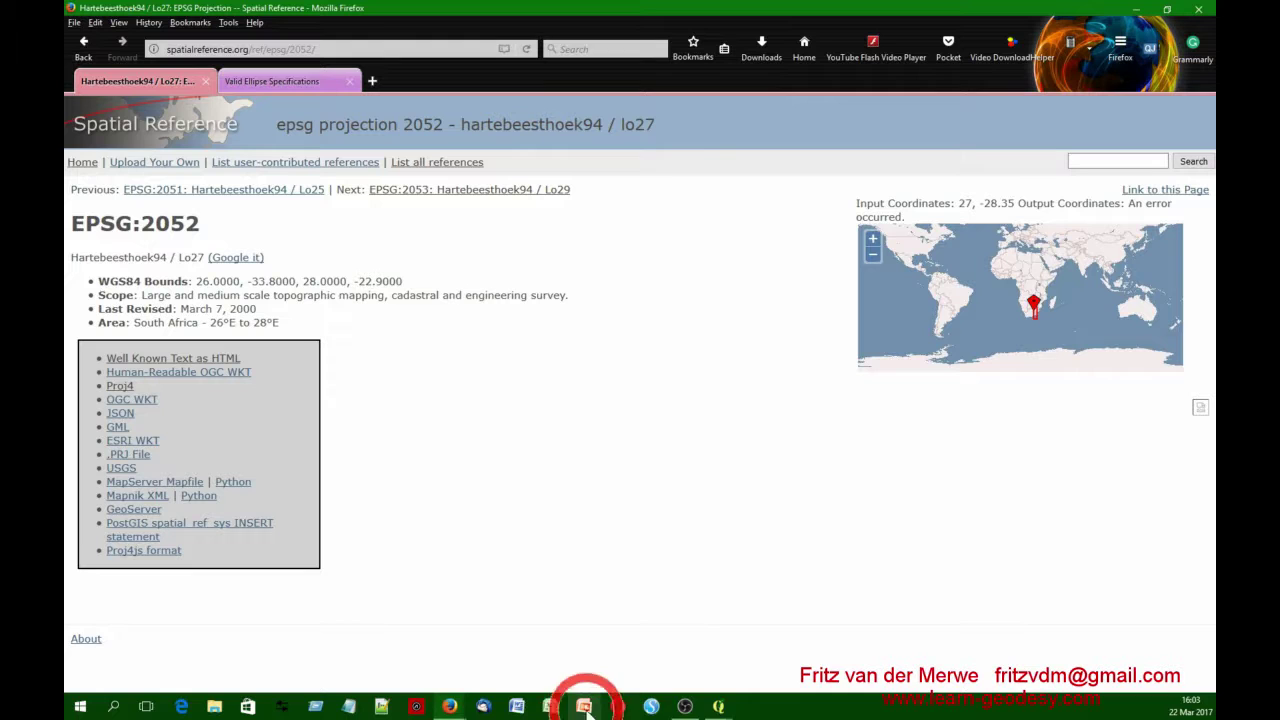
left_click(717, 707)
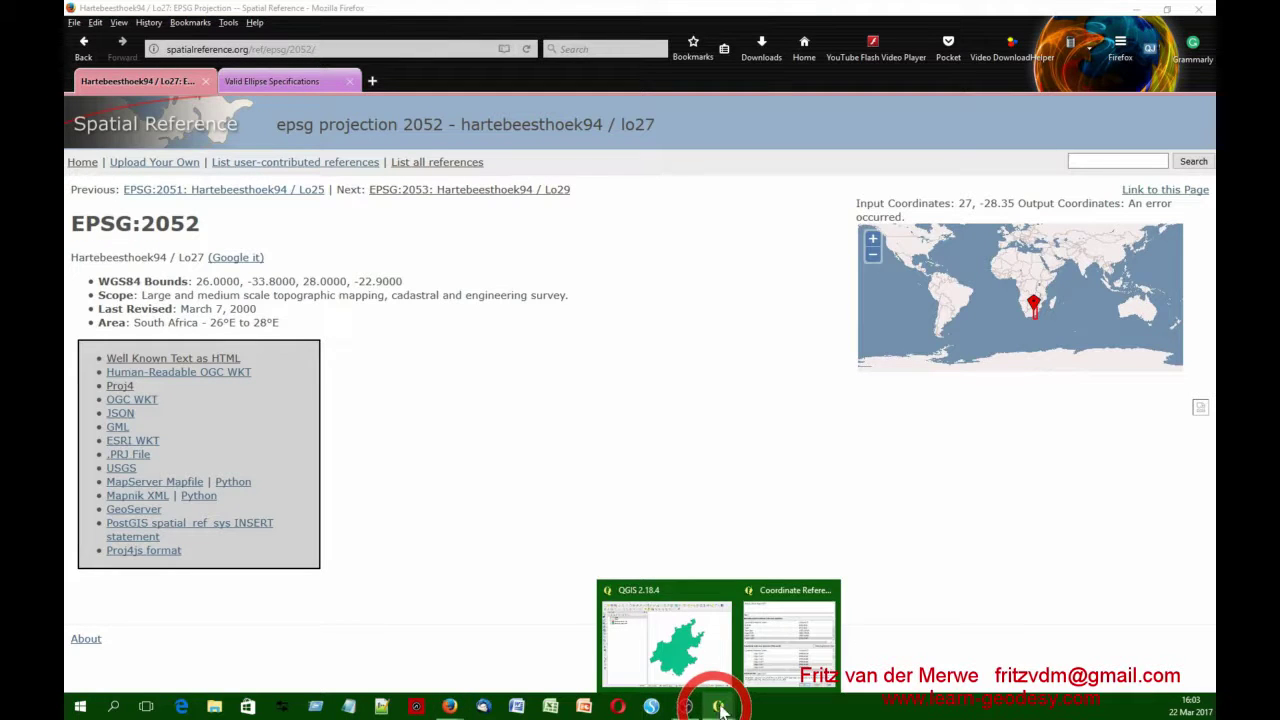
Step: Assign Hartebeesthoek94 / Lo27 (EPSG:2052) to the WG27 layer and create it
left_click(705, 600)
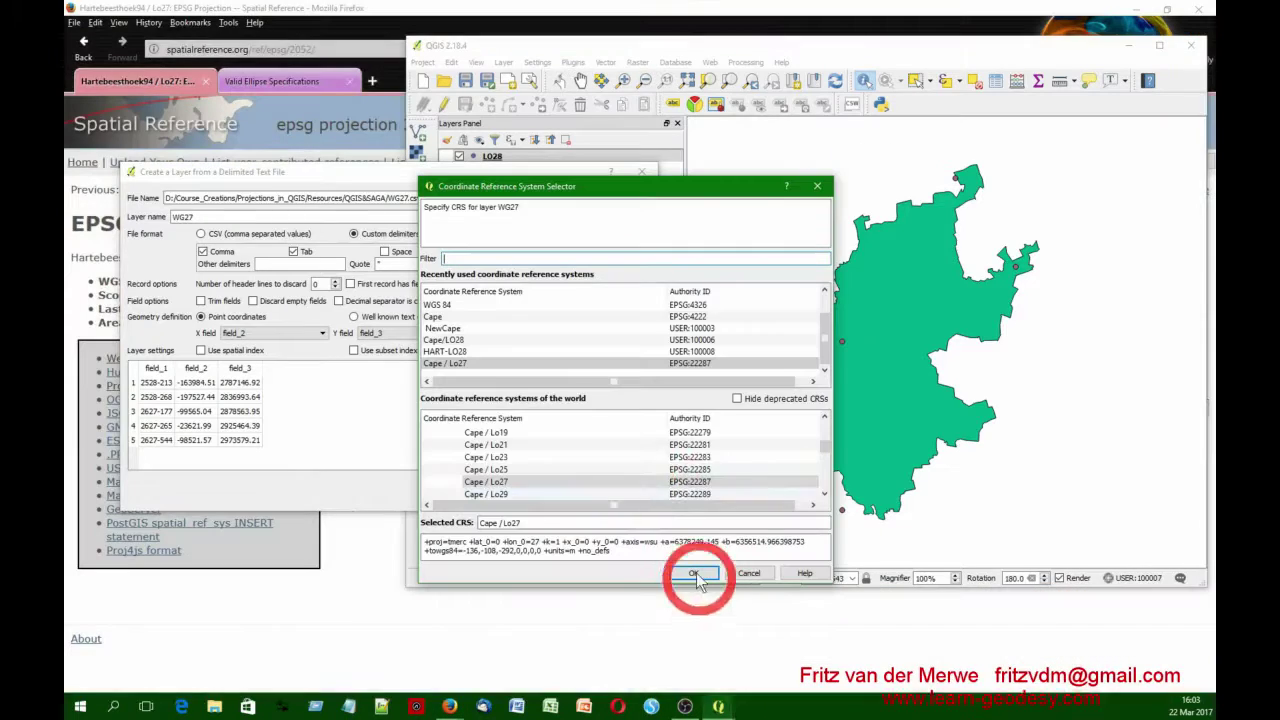
left_click(480, 363)
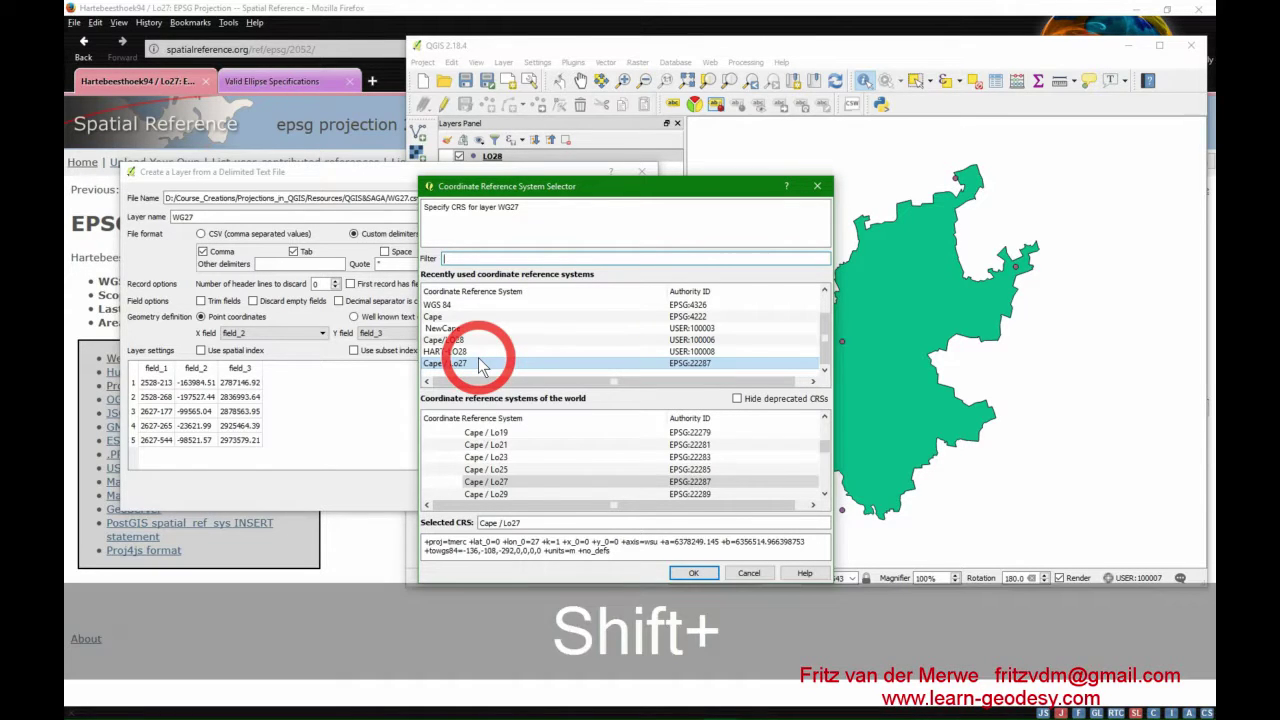
type("EPS")
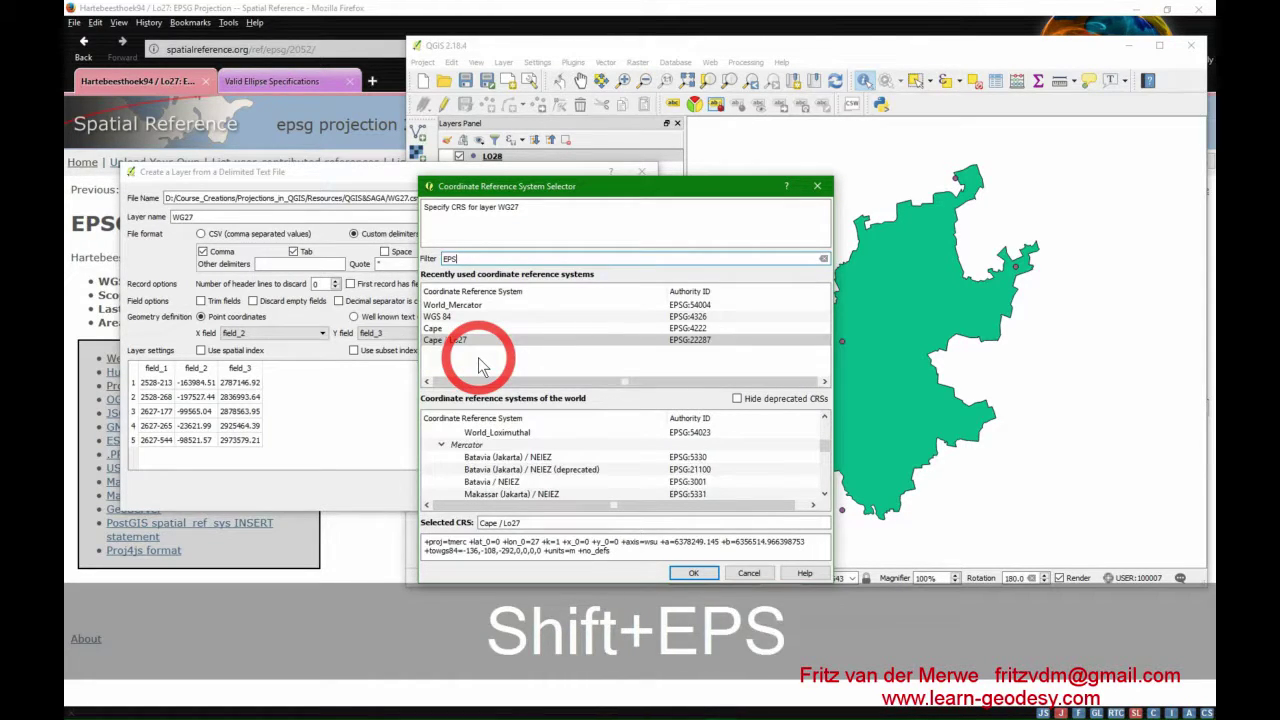
type("G:")
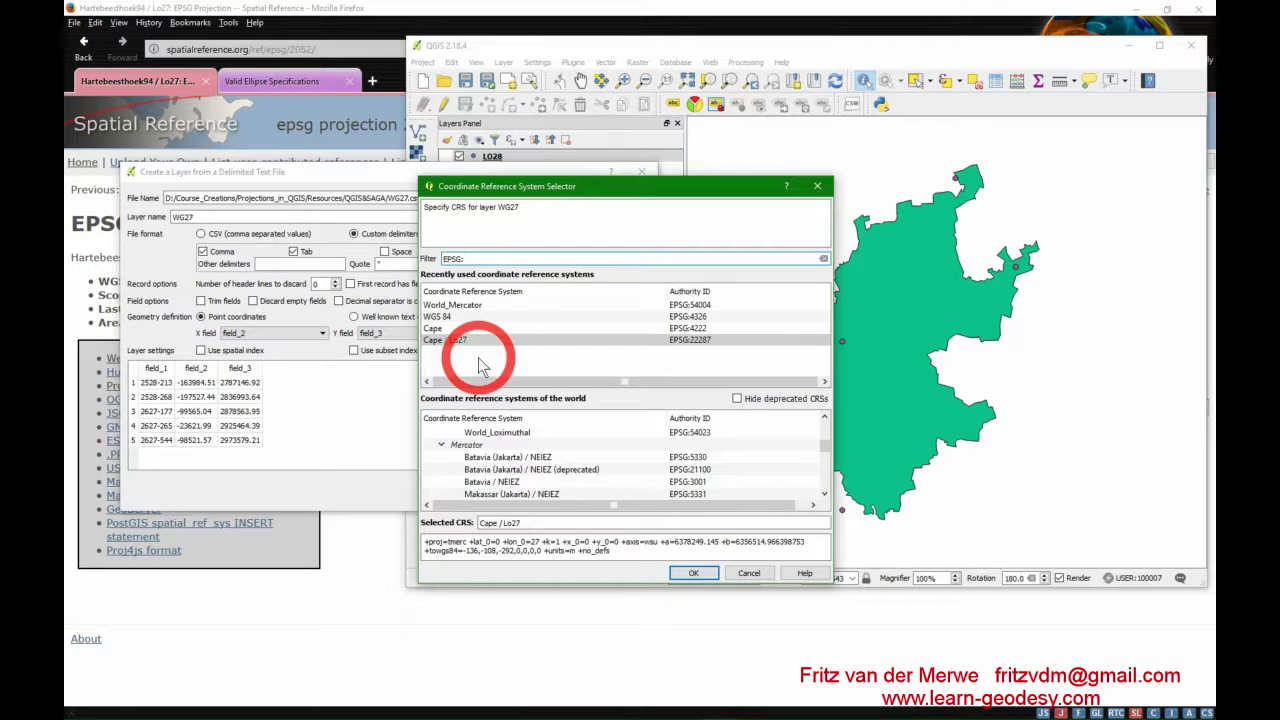
type("2052")
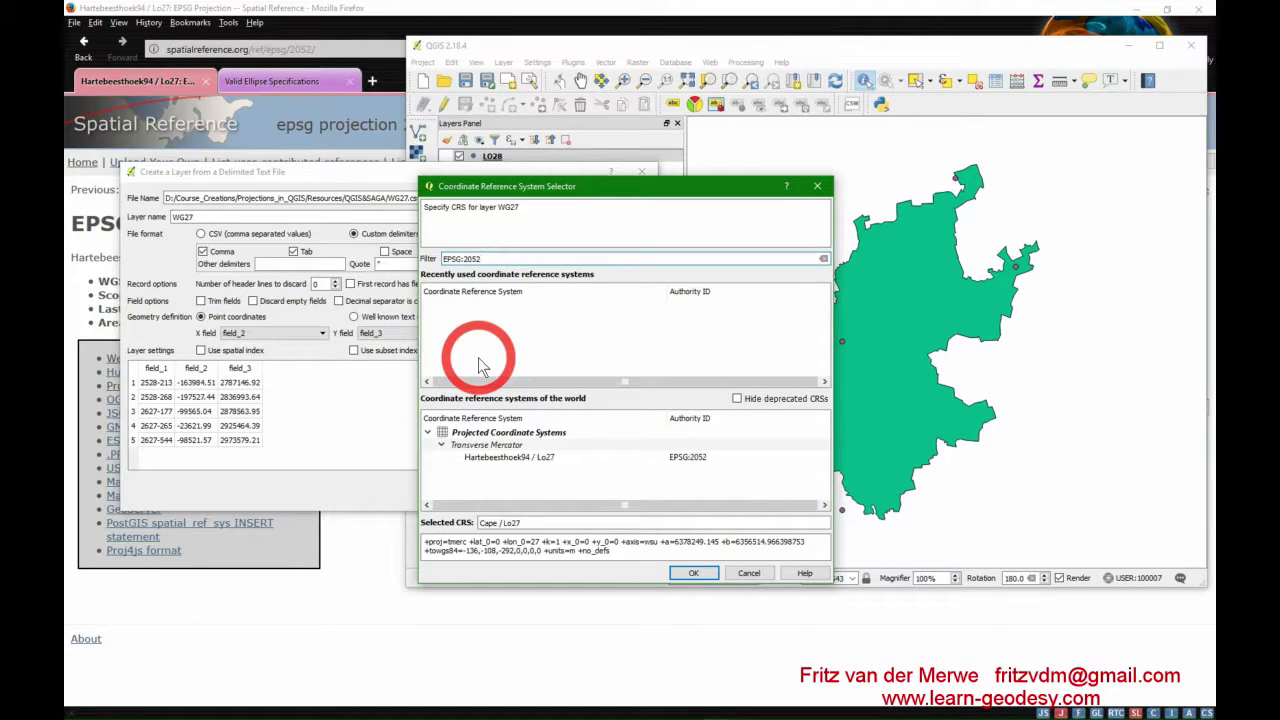
left_click(540, 462)
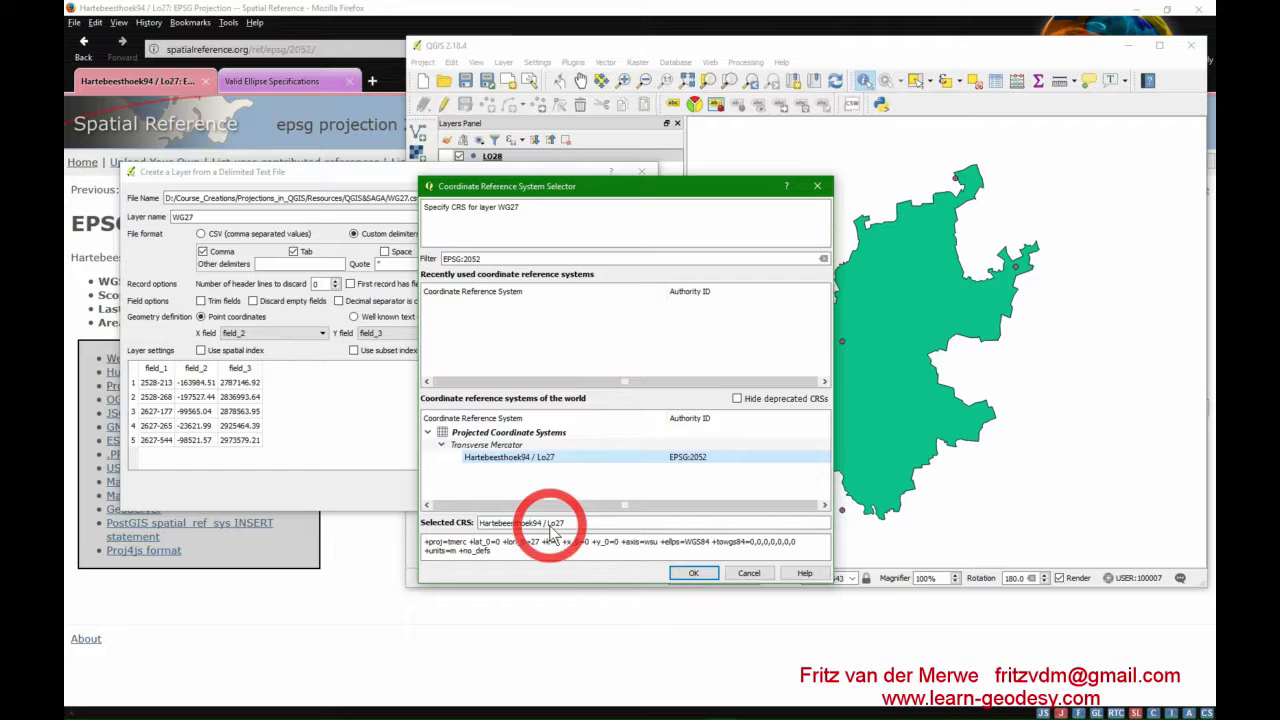
left_click(703, 578)
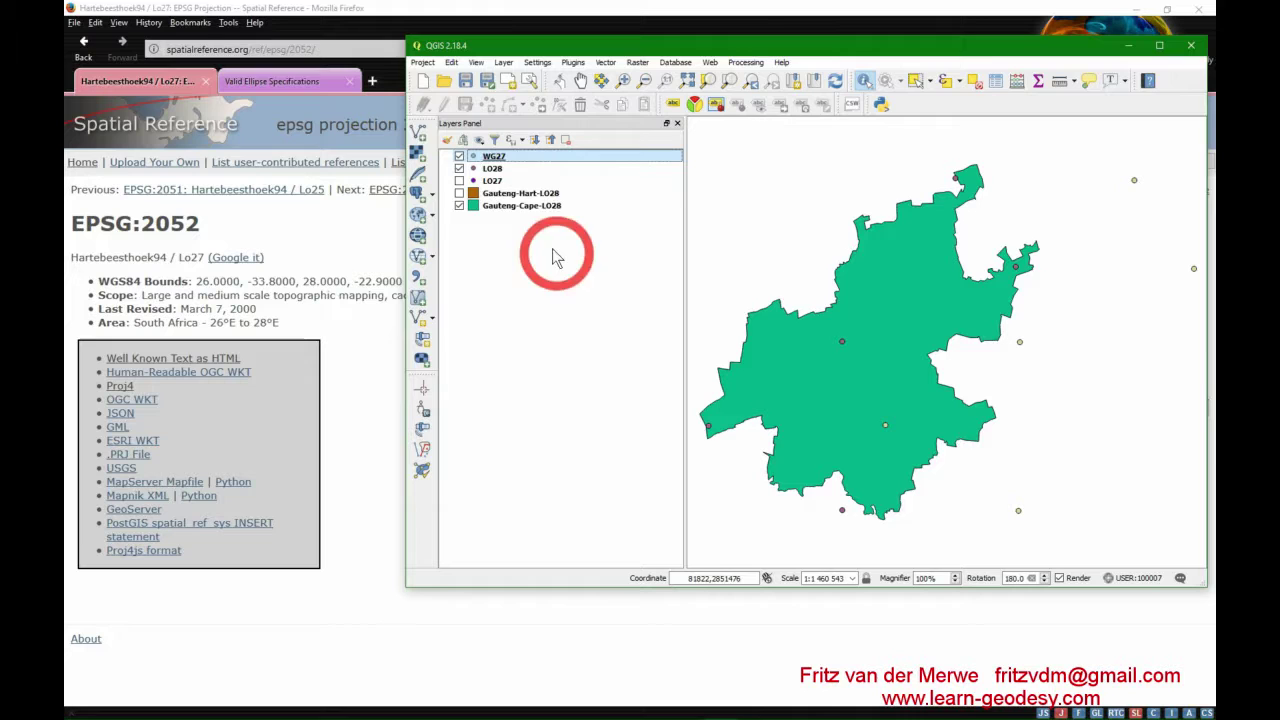
Step: Target the WG27 export at D:/DATA-GISSA/WG28.shp as an ESRI Shapefile
right_click(519, 158)
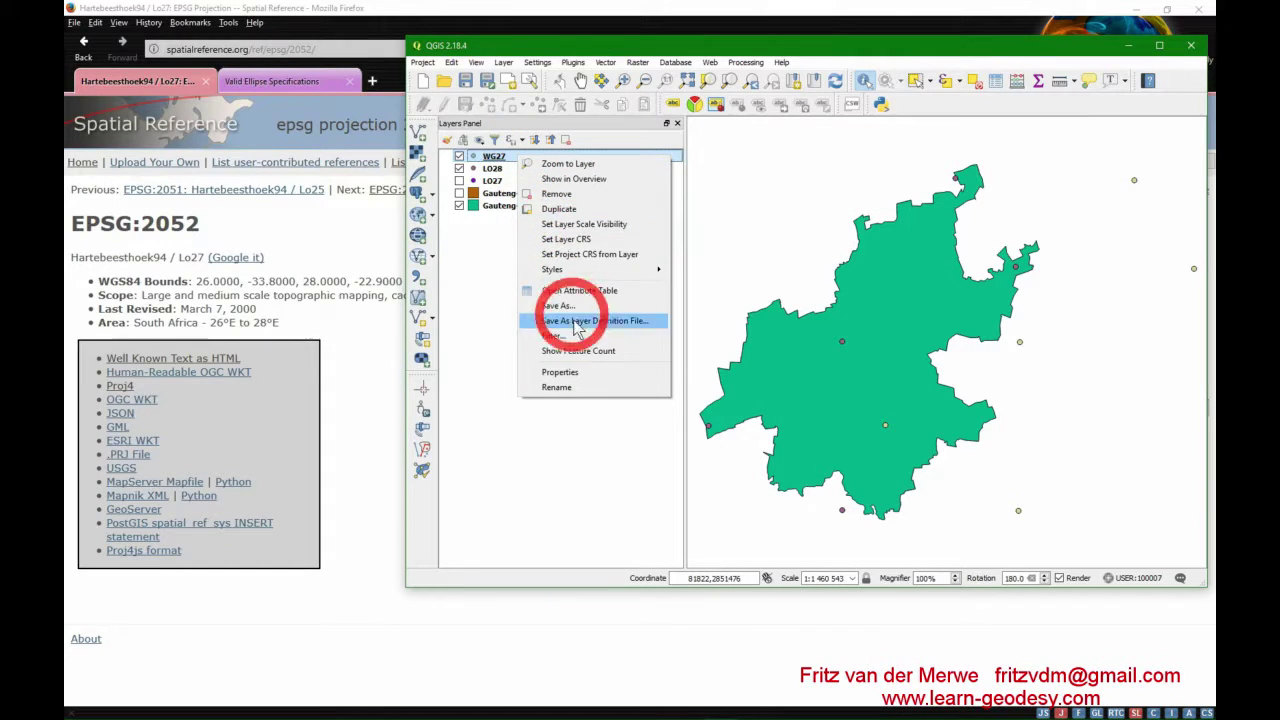
key("Escape")
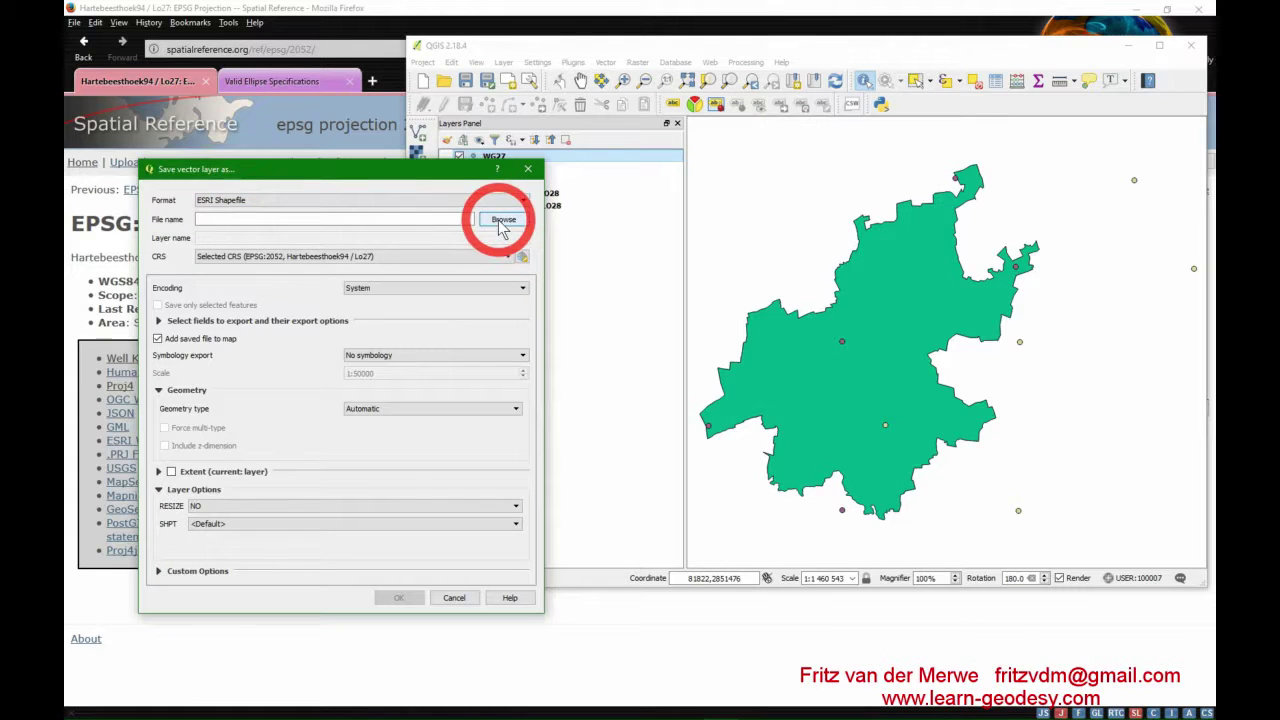
left_click(503, 222)
left_click(253, 437)
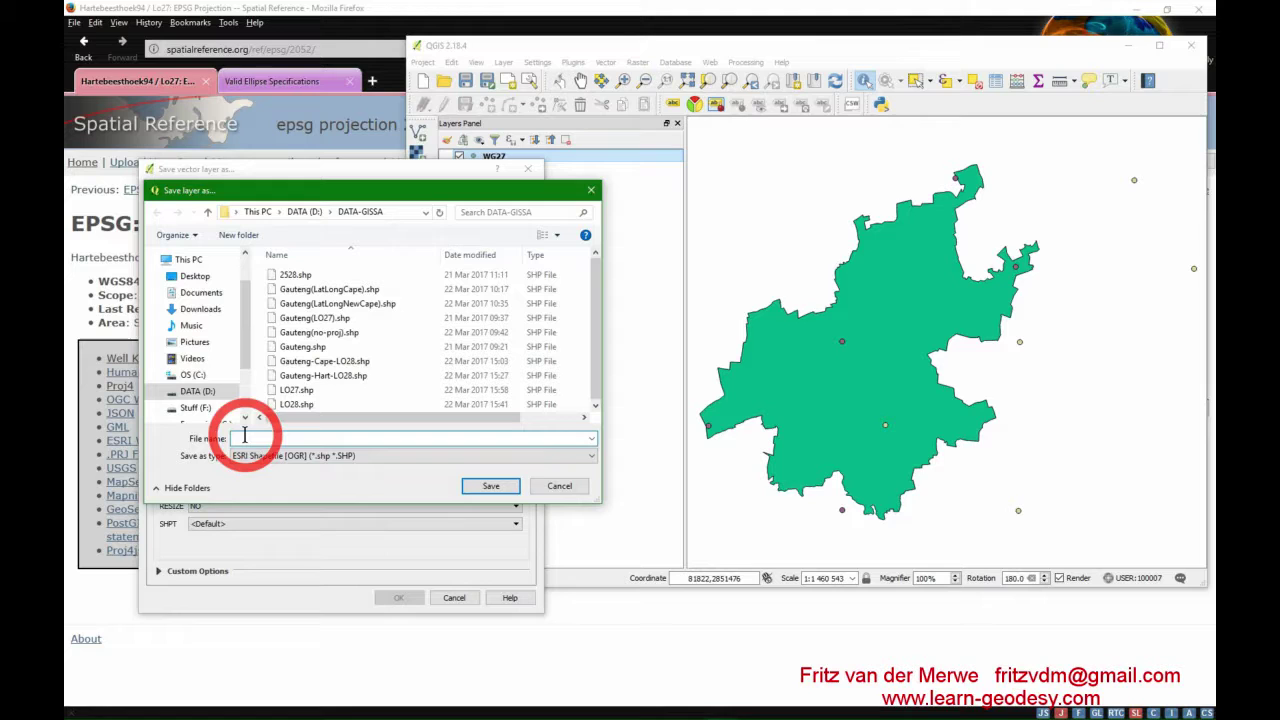
type("W")
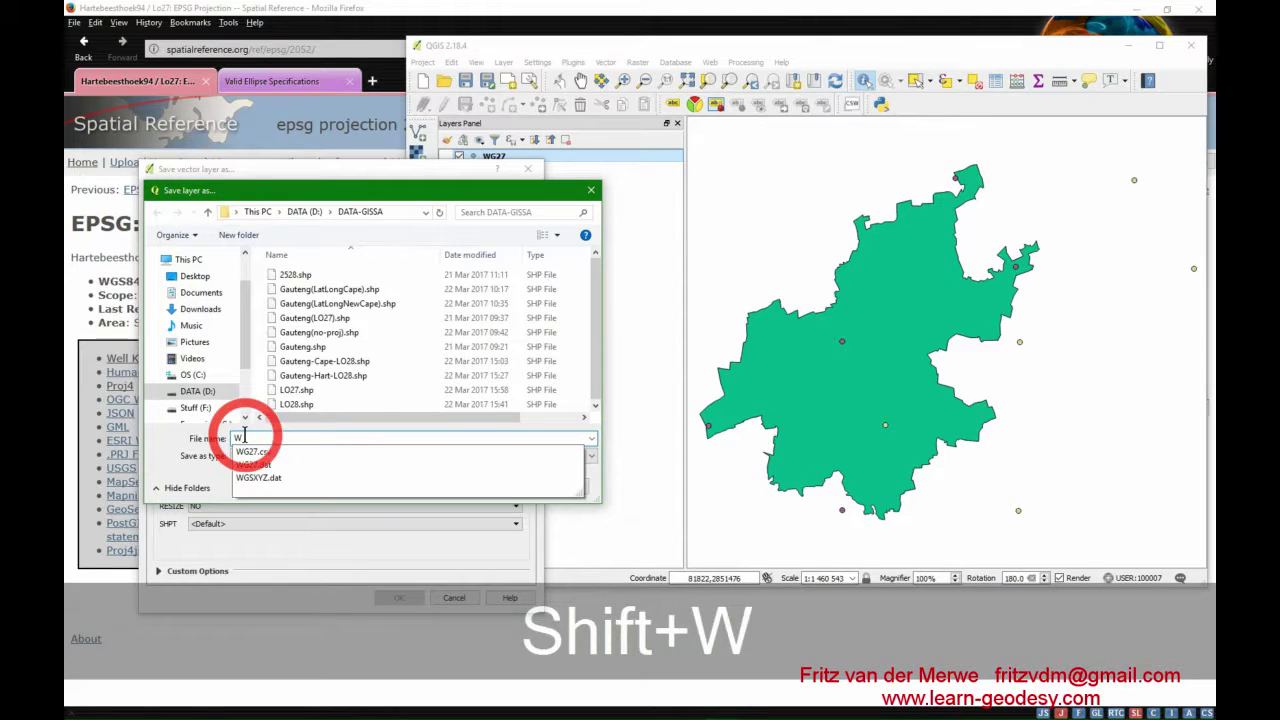
type("G2")
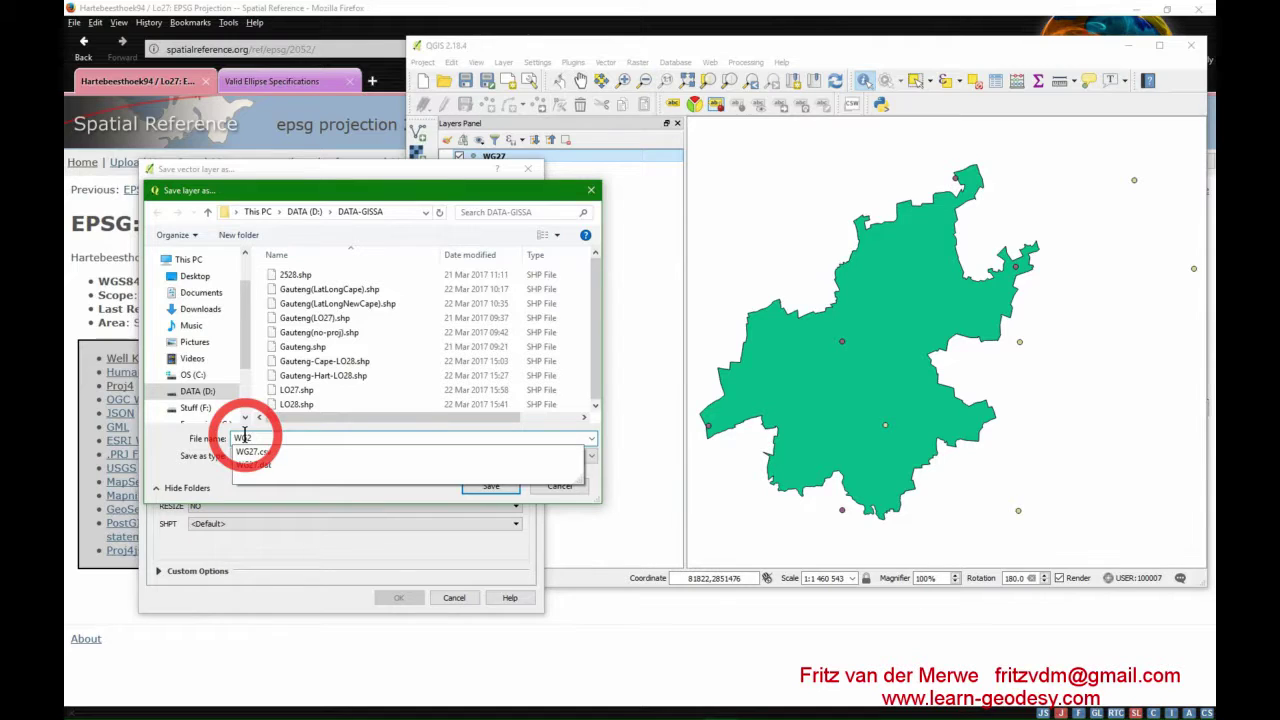
type("8")
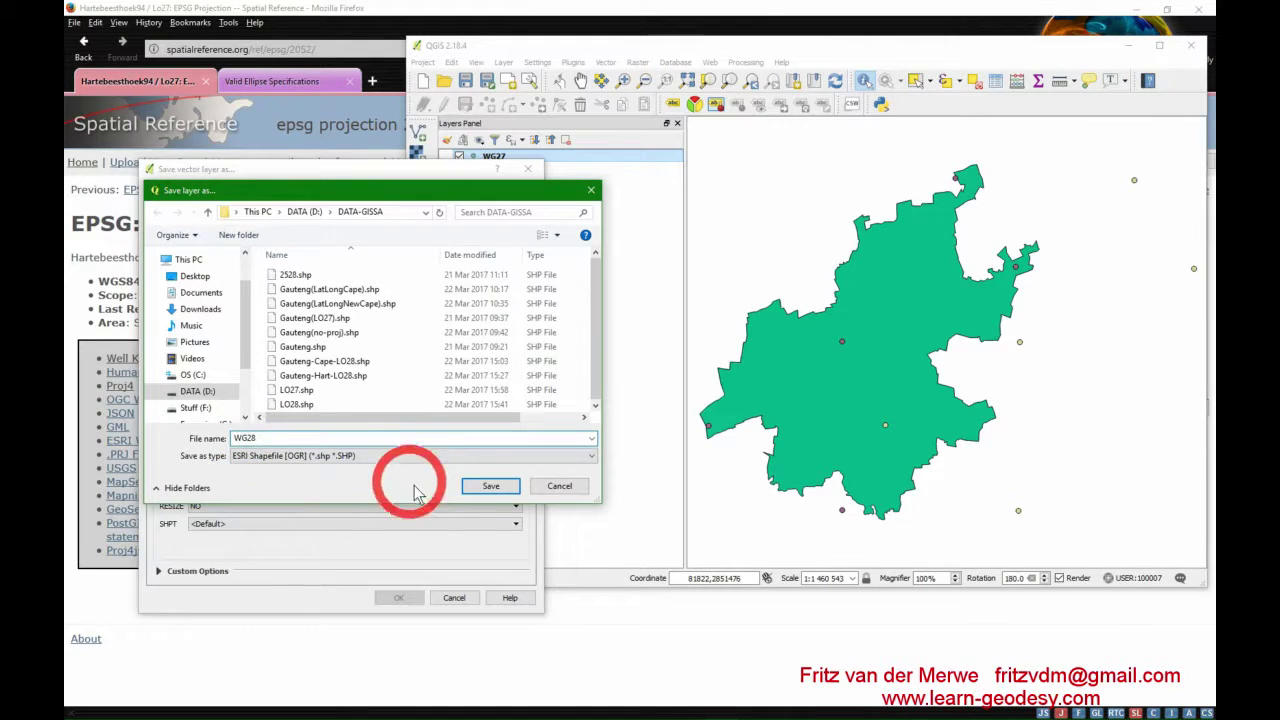
left_click(491, 487)
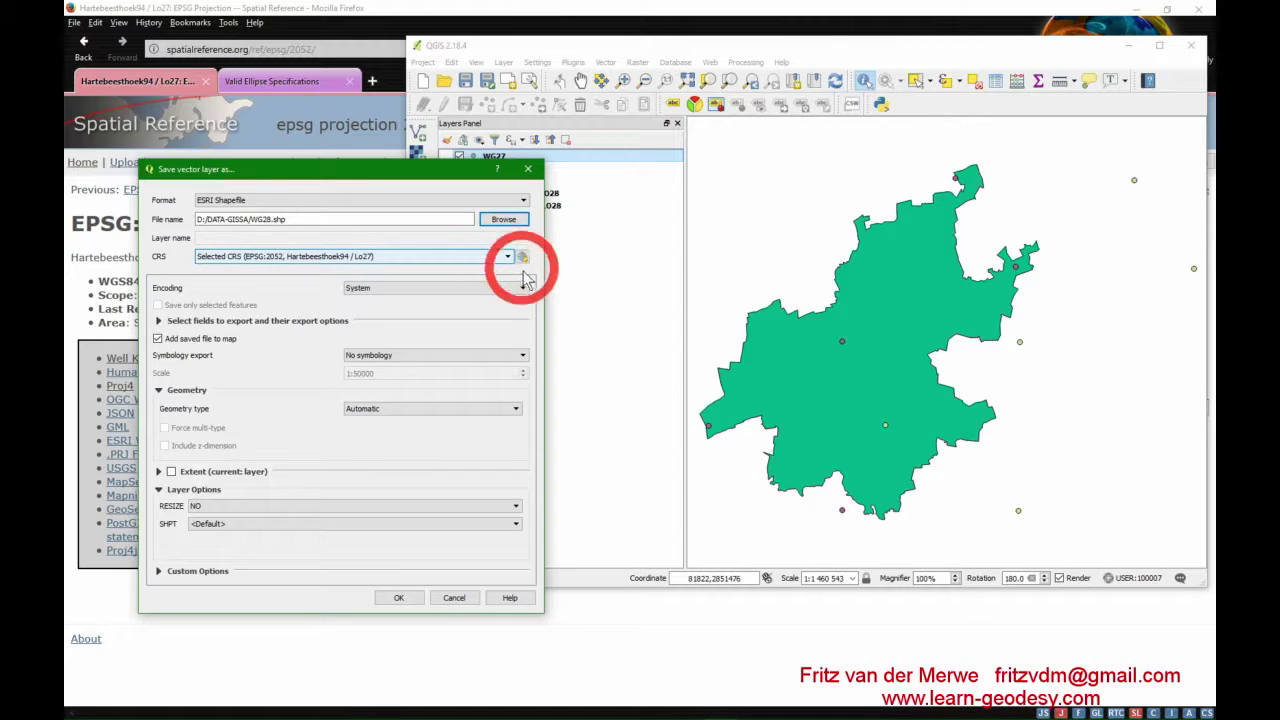
Step: Set the export CRS to HART-LO28 and save WG28.shp, adding it to the map
left_click(521, 257)
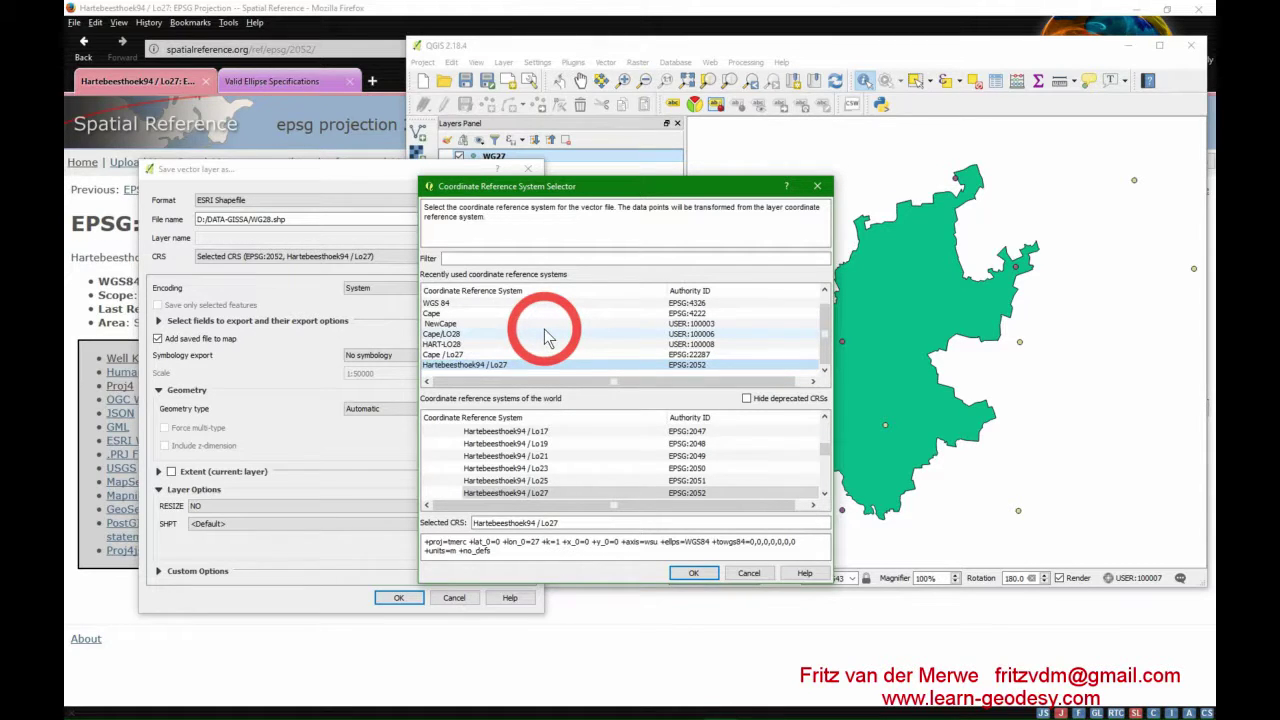
left_click(441, 345)
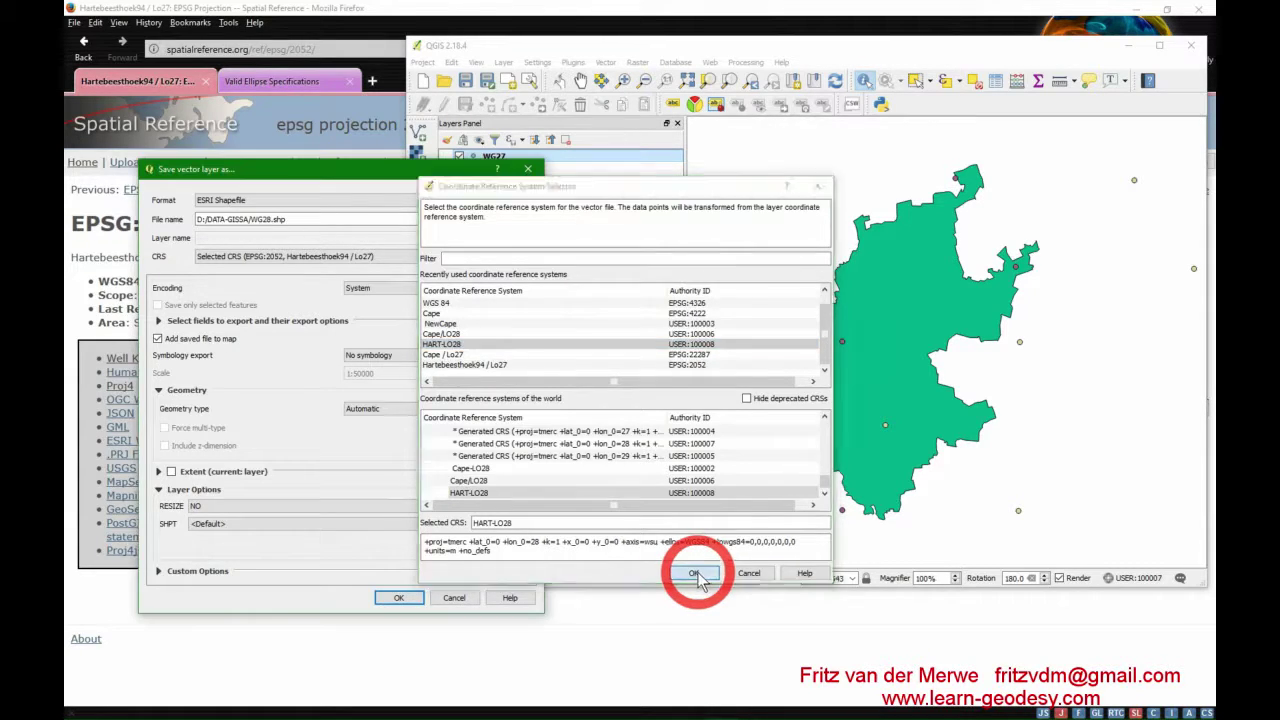
left_click(694, 574)
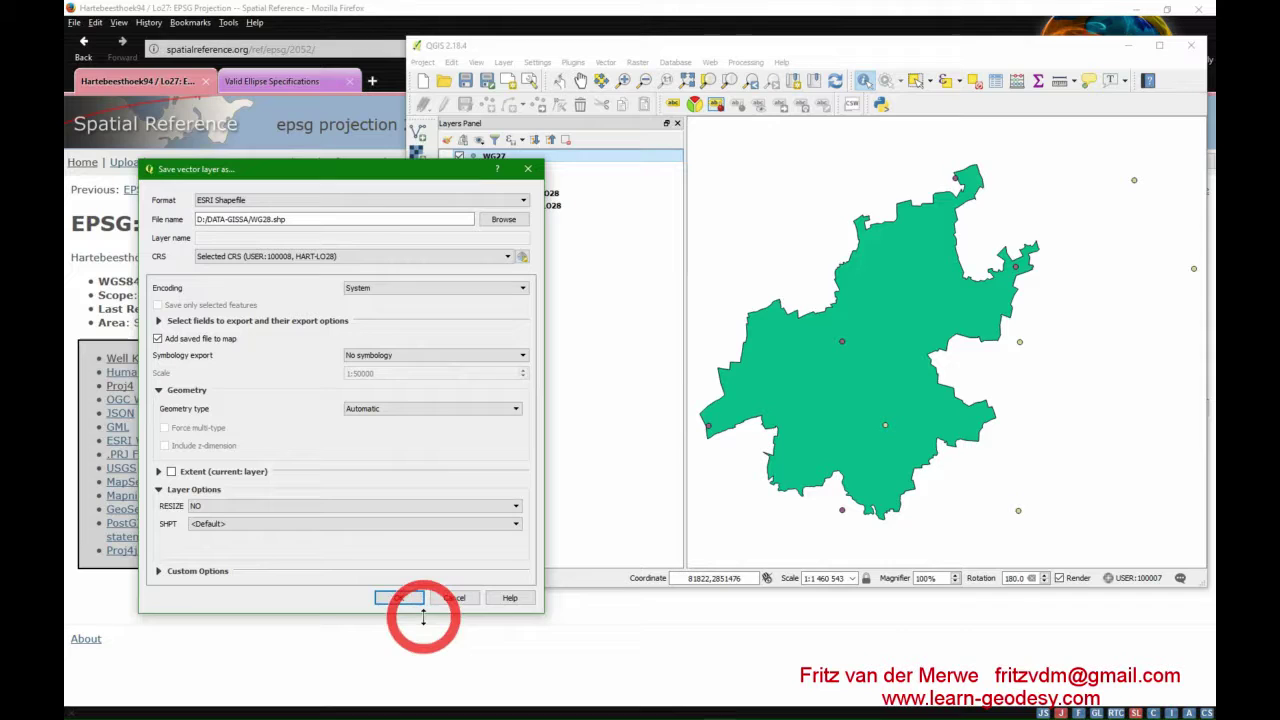
left_click(400, 597)
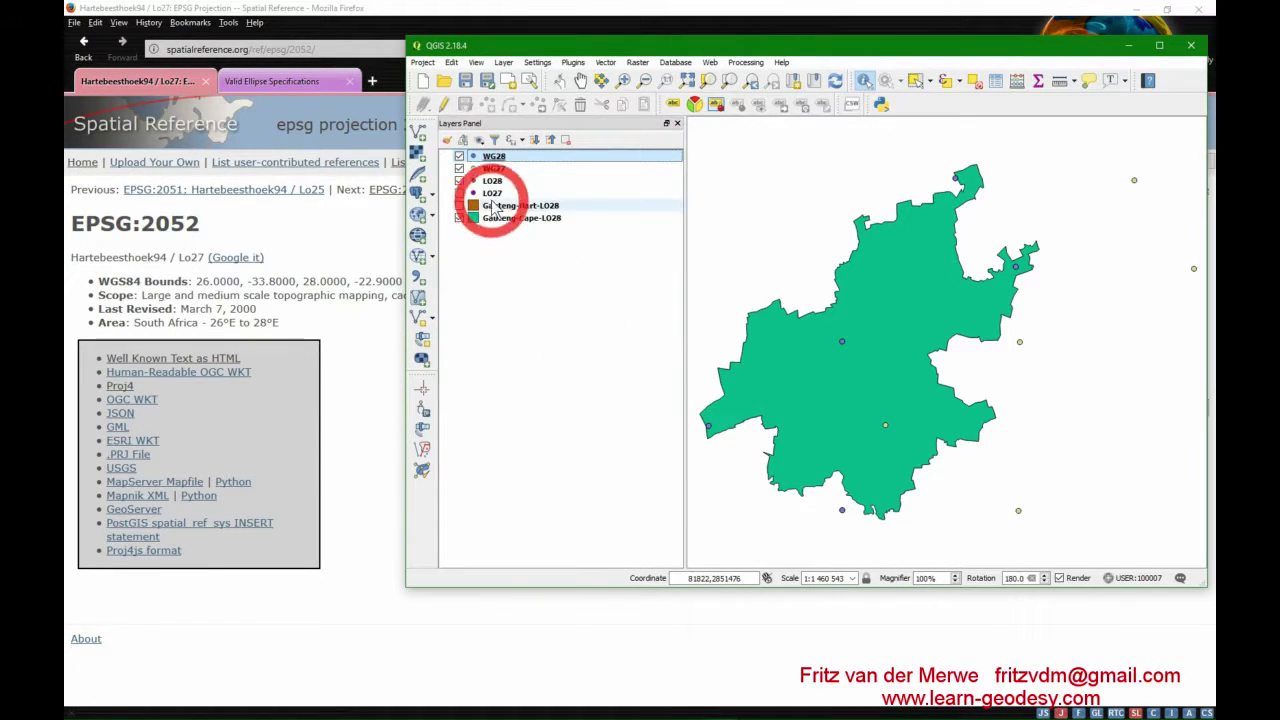
Step: Hide the WG27, Gauteng-Hart-LO28 and Gauteng-Cape-LO28 layers
left_click(459, 205)
left_click(459, 169)
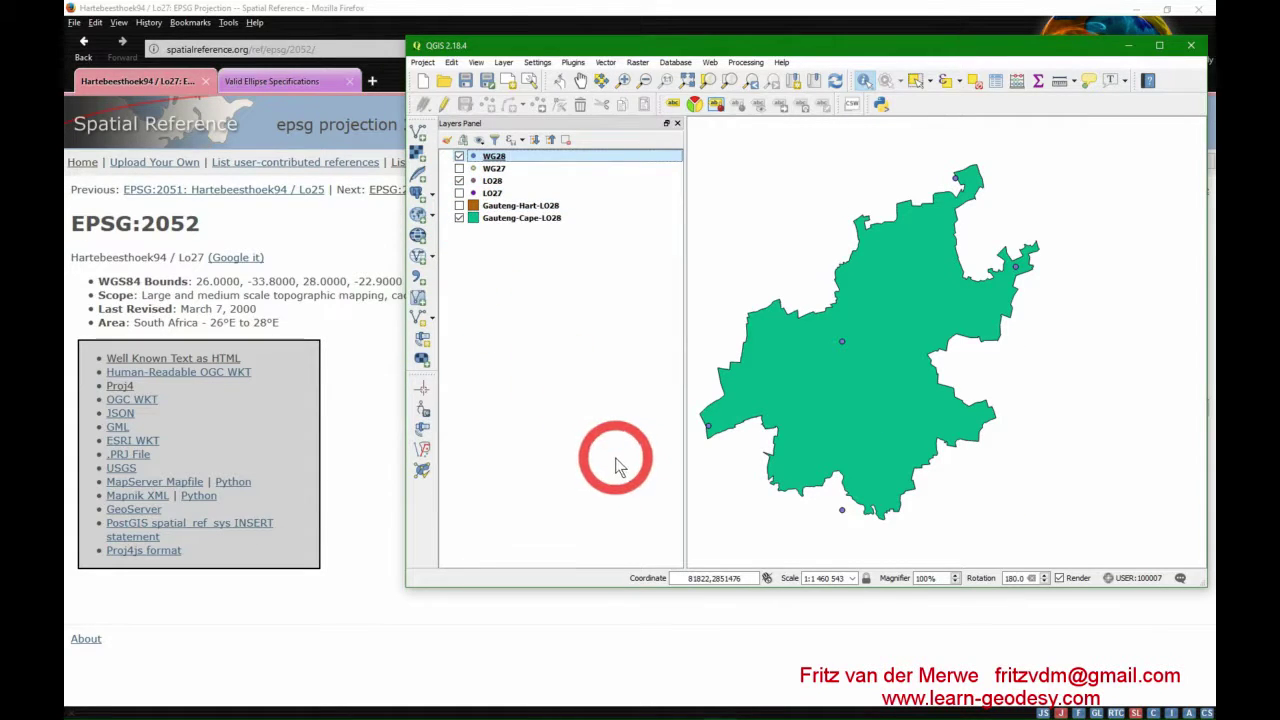
left_click(460, 218)
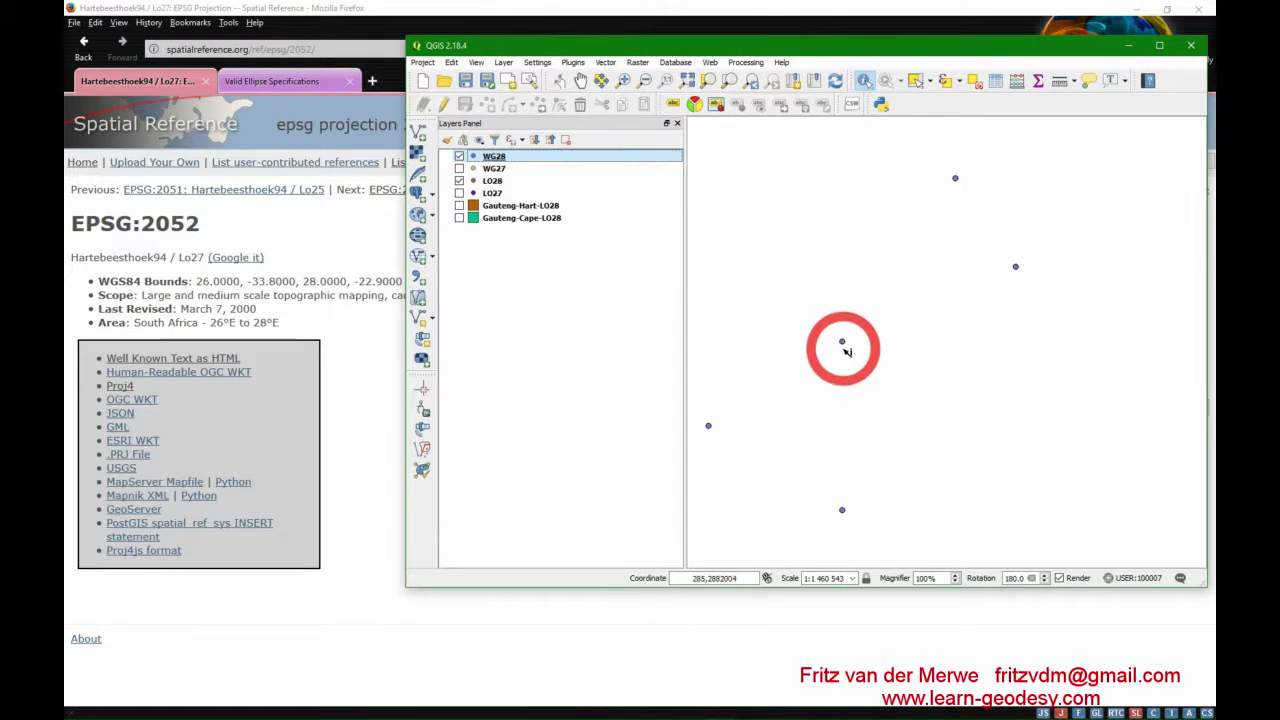
Step: Zoom and pan the map onto the remaining WG28 and LO28 points
left_click(562, 84)
scroll(848, 342, "up", 1)
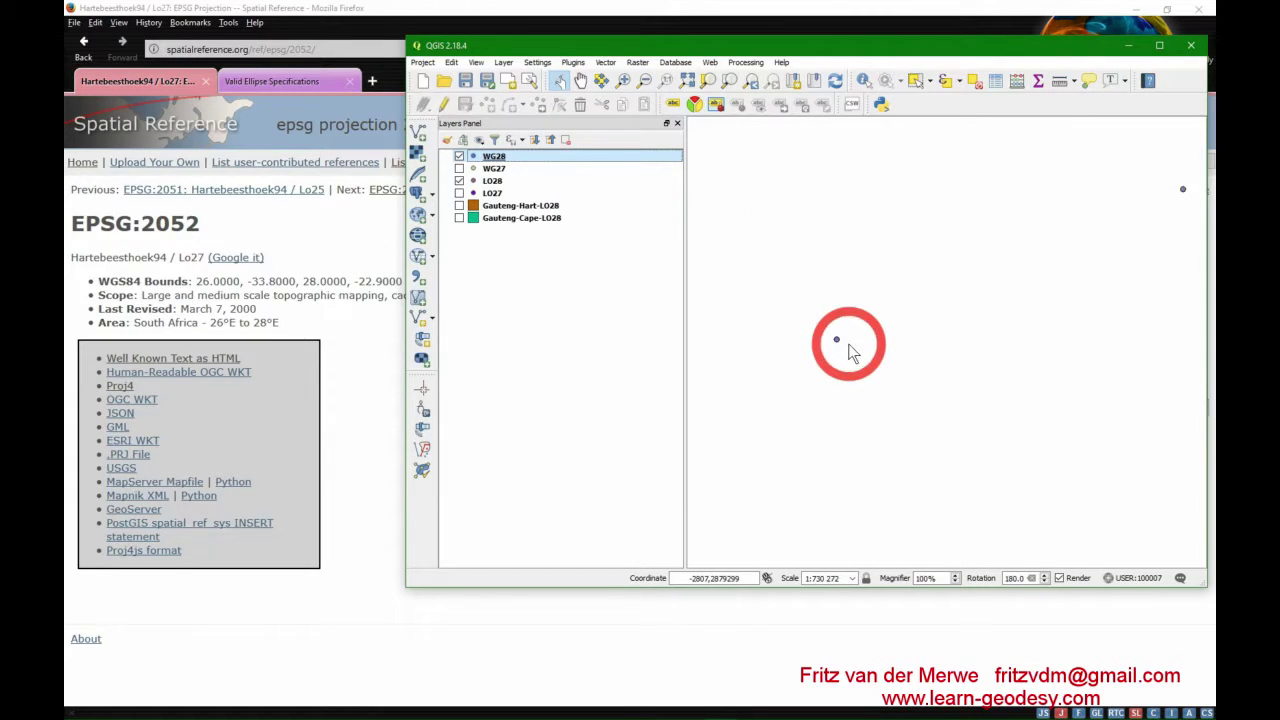
scroll(836, 345, "up", 5)
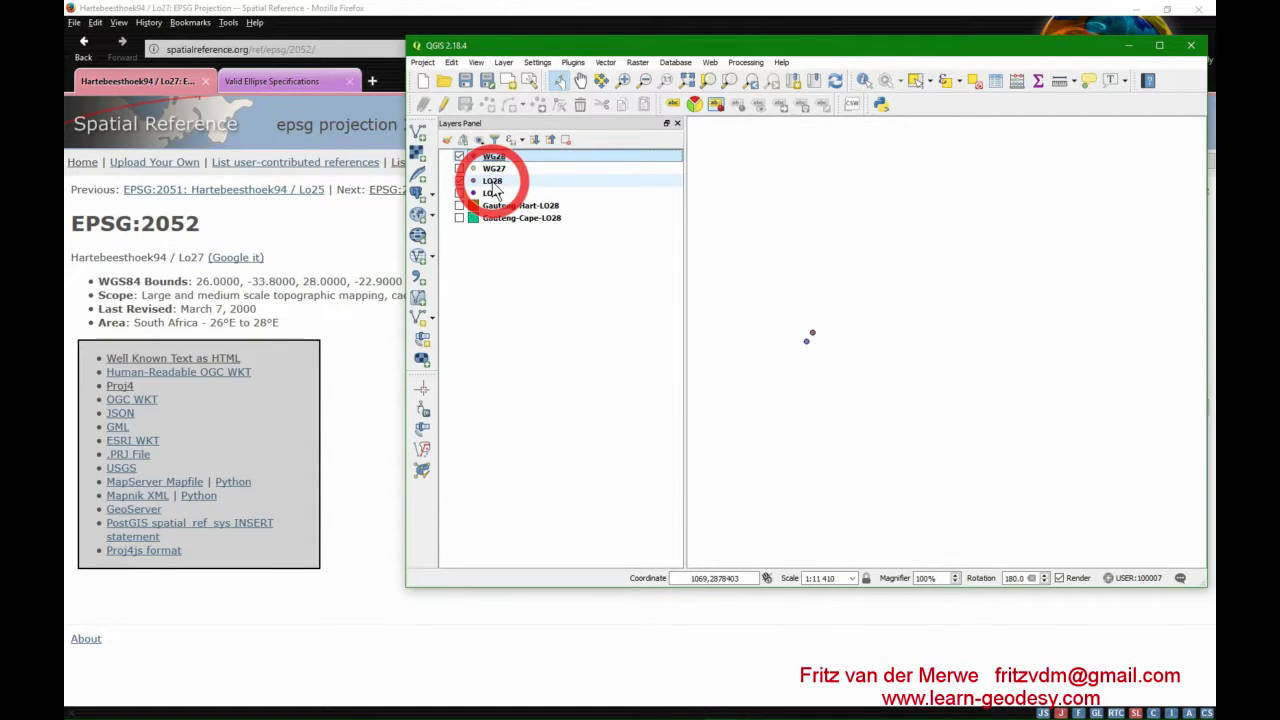
left_click_drag(496, 190, 508, 150)
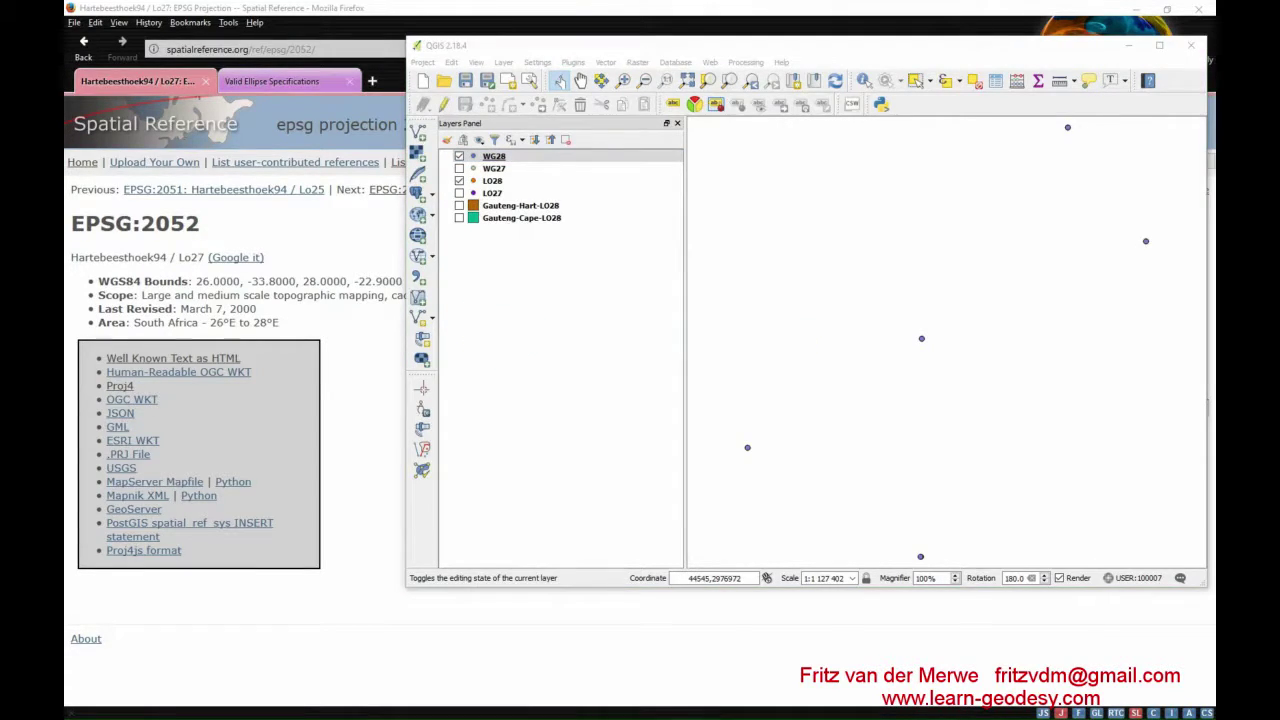
left_click(486, 193)
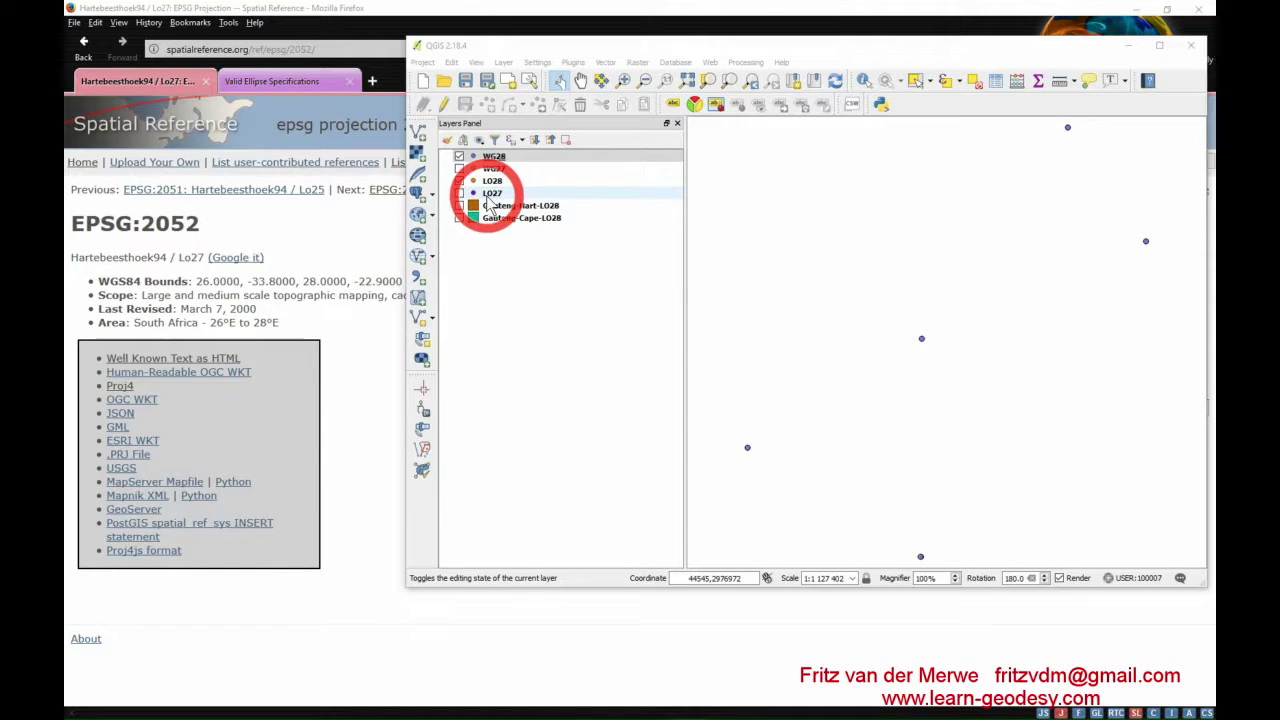
mouse_move(482, 190)
left_mouse_down()
mouse_move(486, 229)
mouse_move(502, 188)
left_mouse_up()
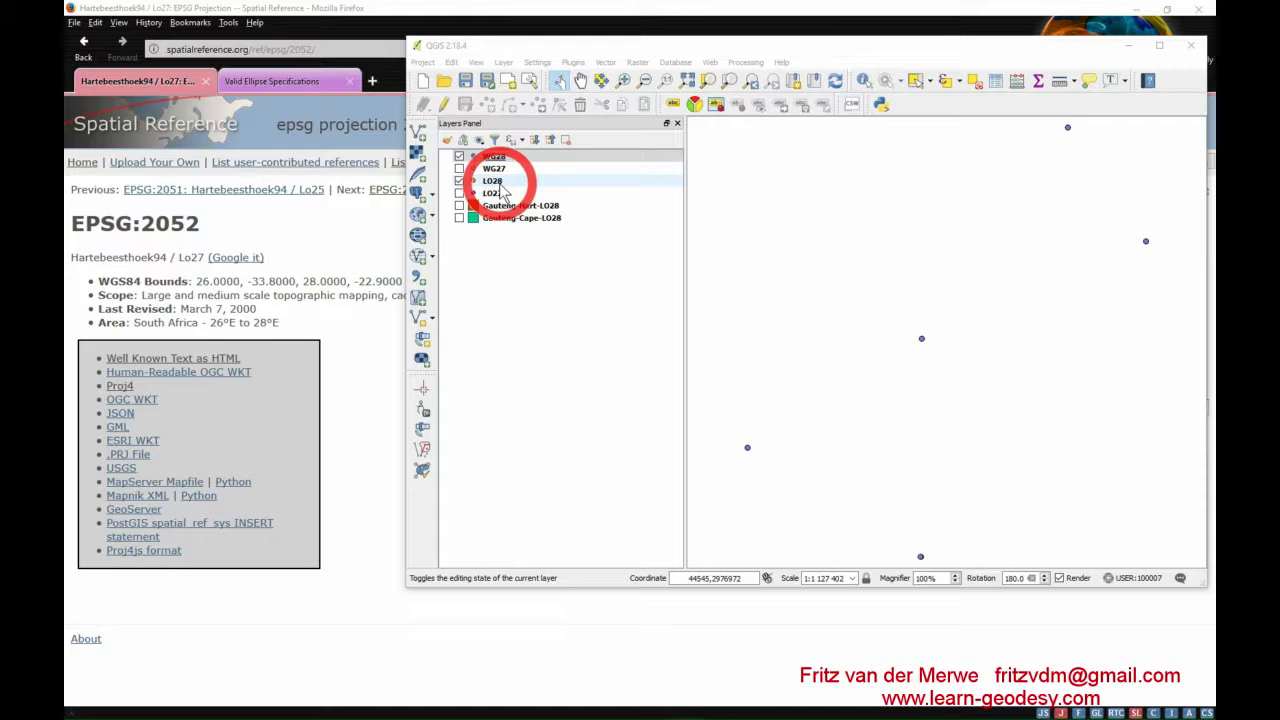
Step: Target the LO28 export at D:/DATA-GISSA/WGS28.shp
right_click(503, 186)
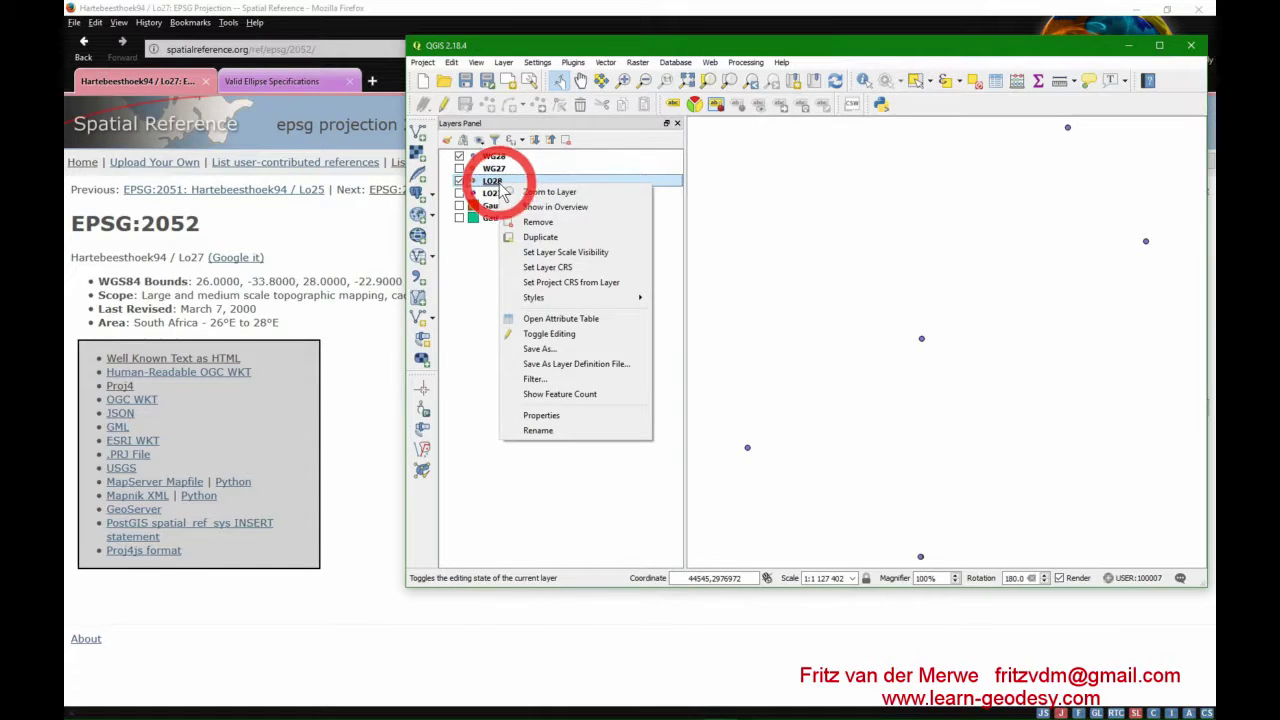
left_click(538, 350)
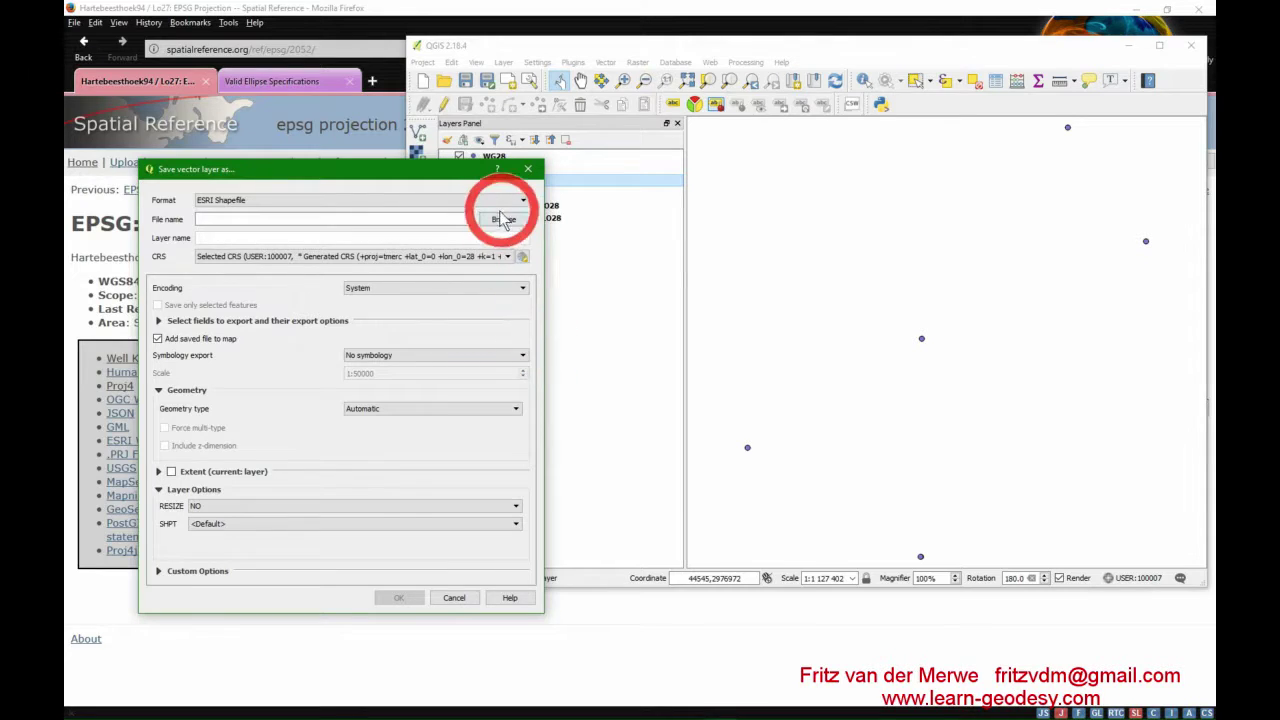
left_click(500, 218)
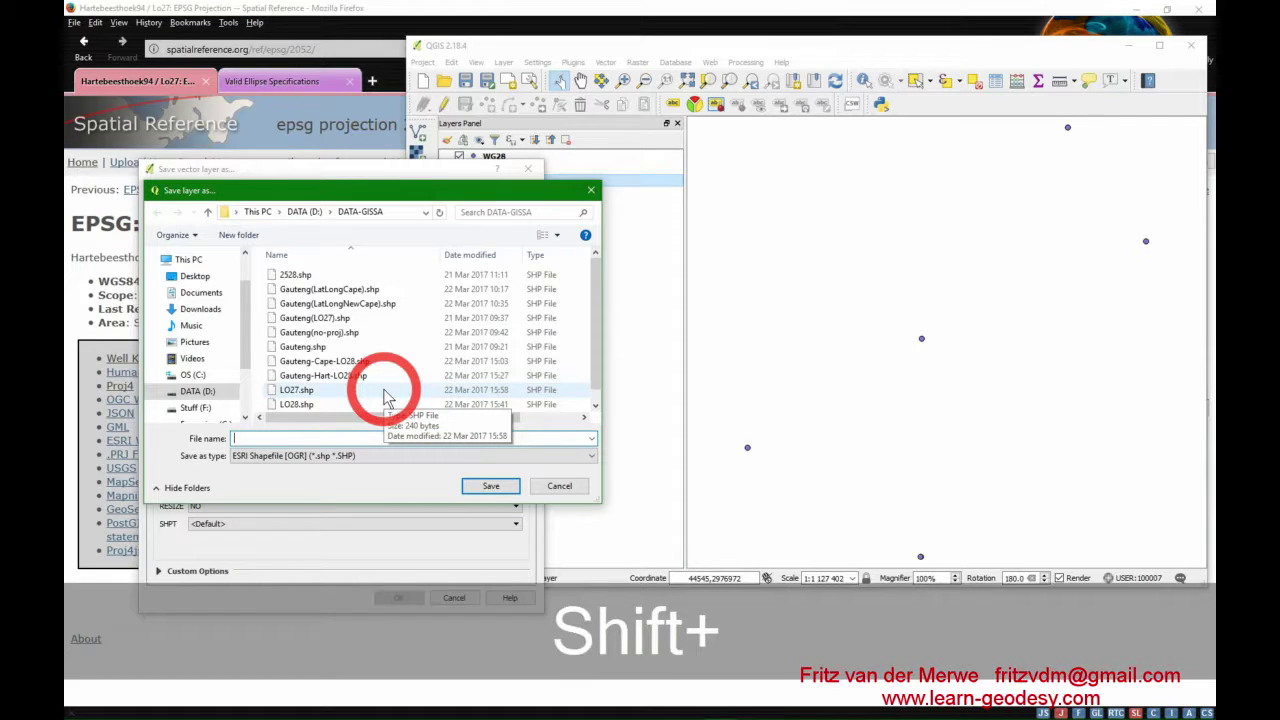
type("WGS")
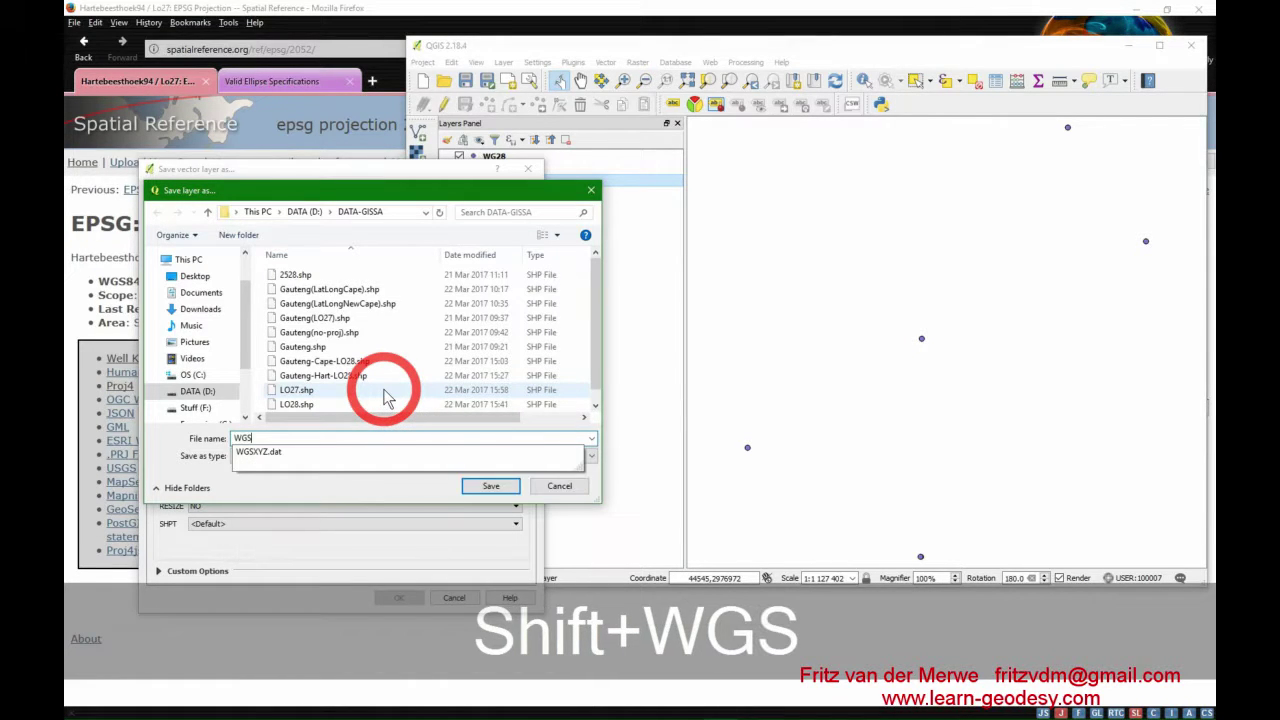
type("28")
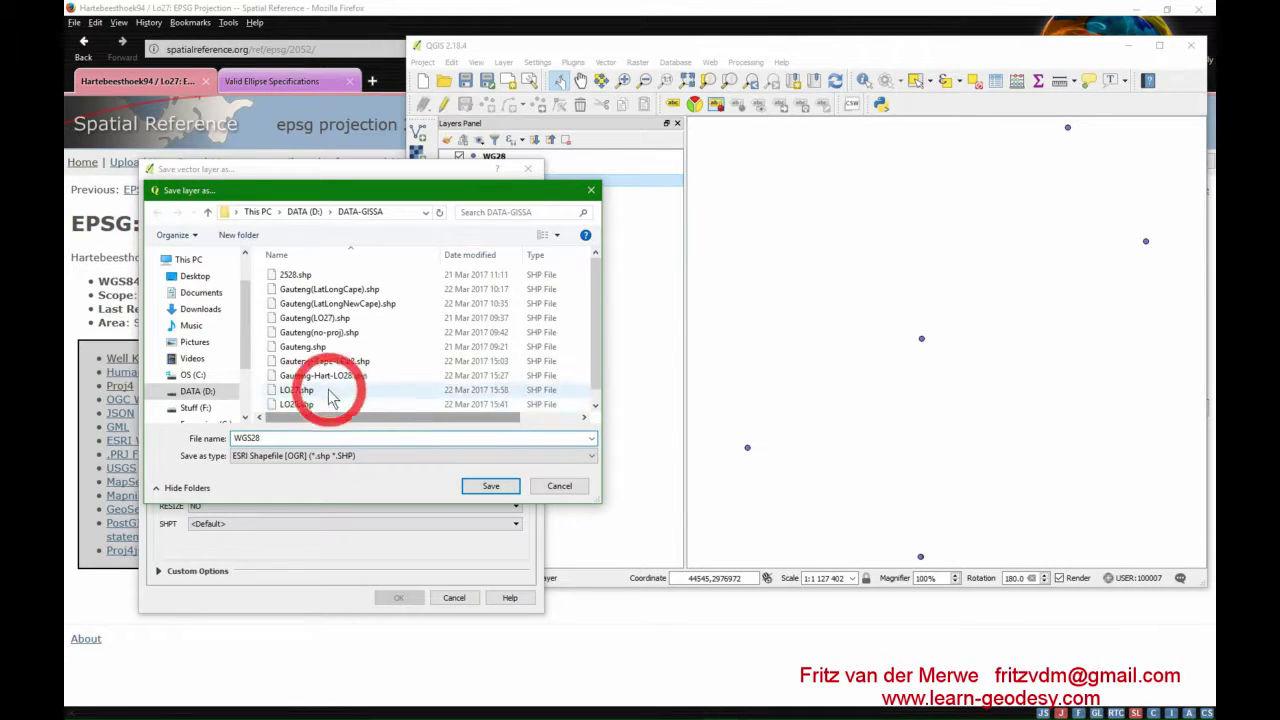
left_click(495, 487)
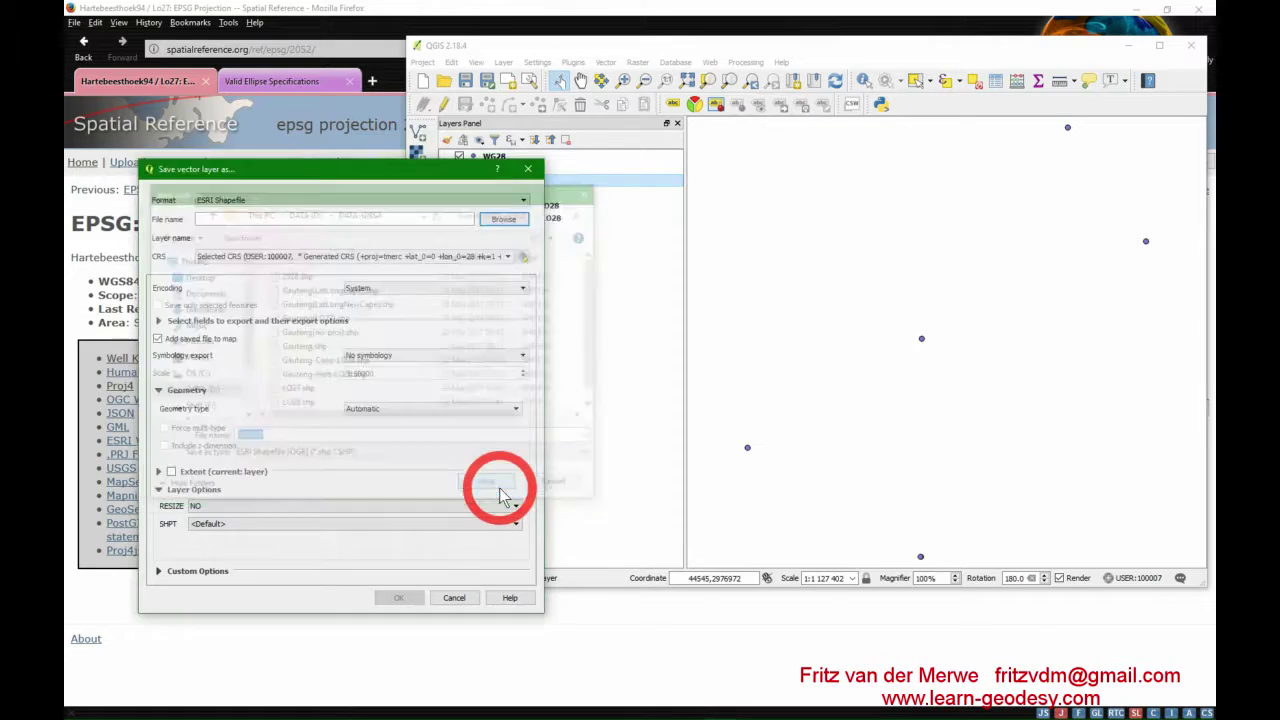
Step: Set the export CRS to HART-LO28 and save WGS28.shp, adding it to the map
left_click(522, 258)
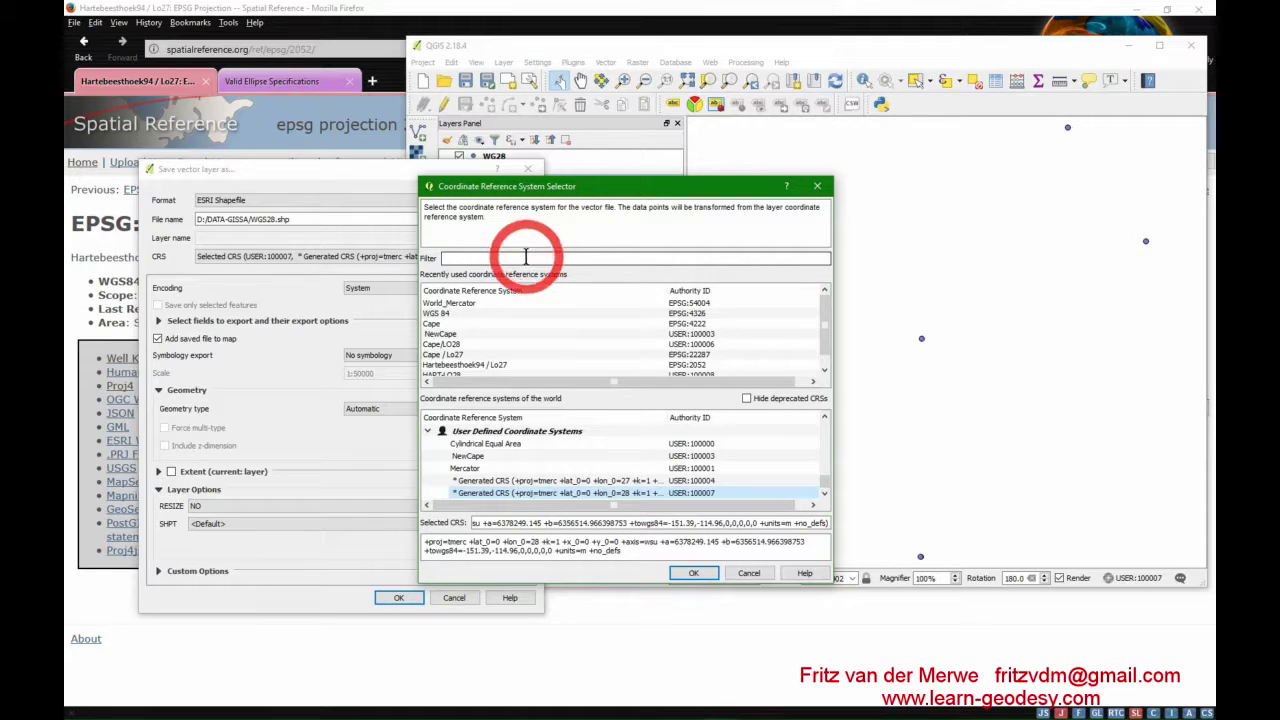
scroll(658, 470, "down", 2)
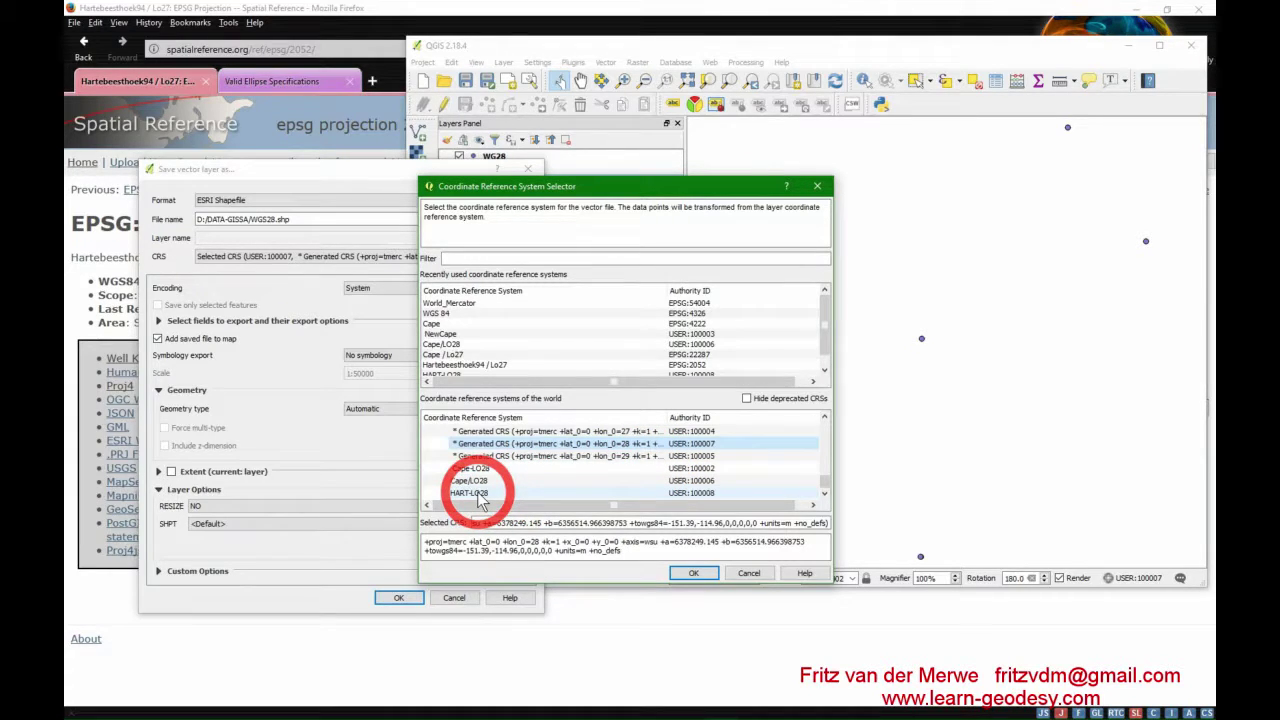
left_click(479, 494)
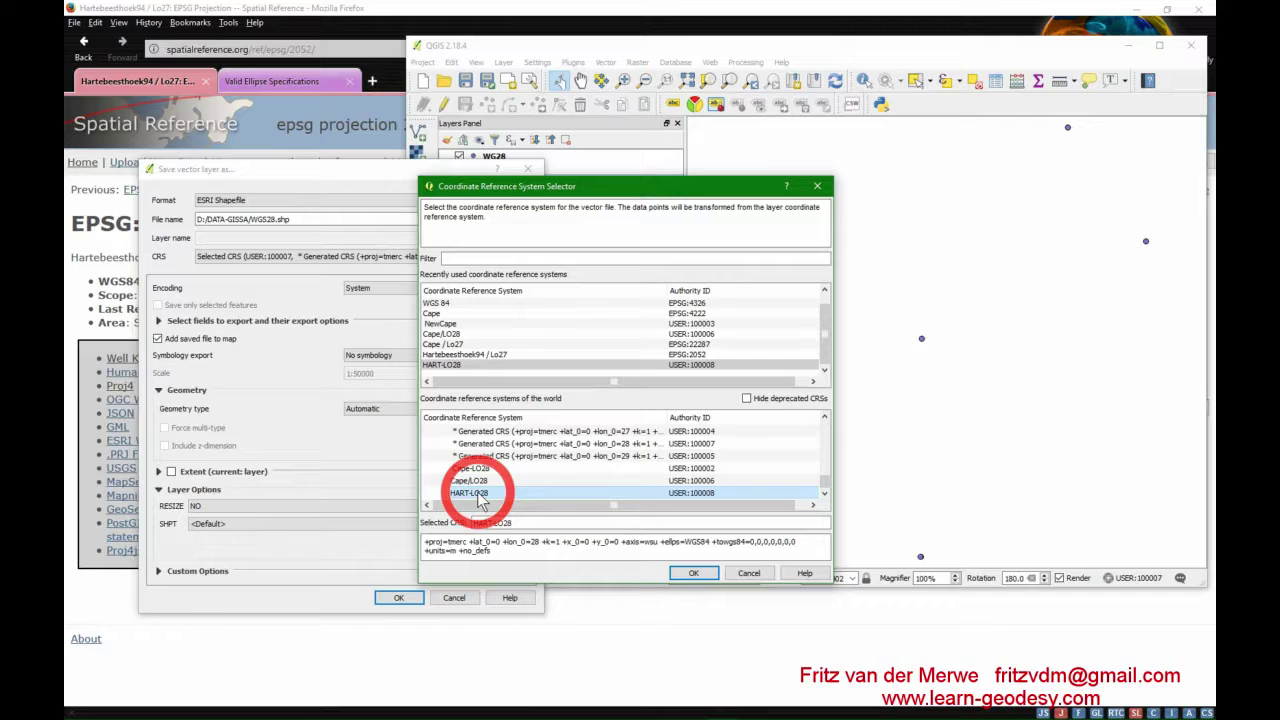
left_click(692, 574)
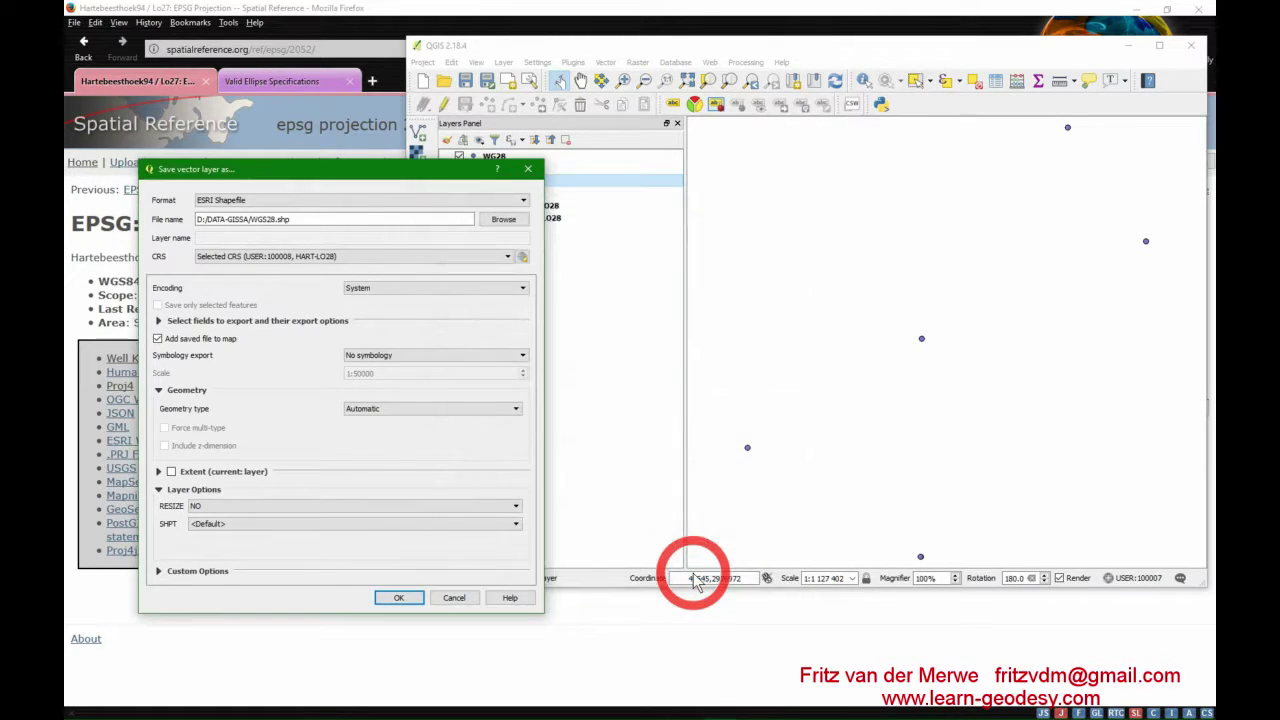
left_click(402, 598)
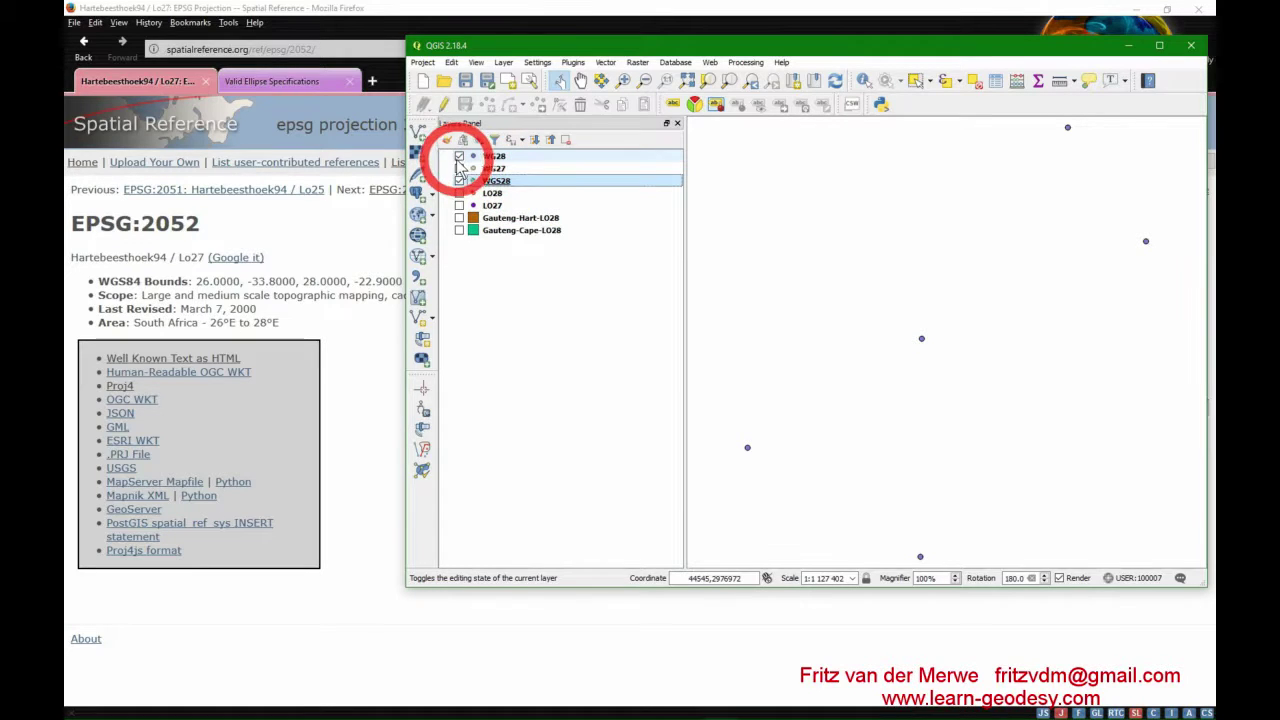
Step: Select WGS28 and zoom to about 1:550 on a near-coincident WG28/WGS28 point pair
left_click(548, 178)
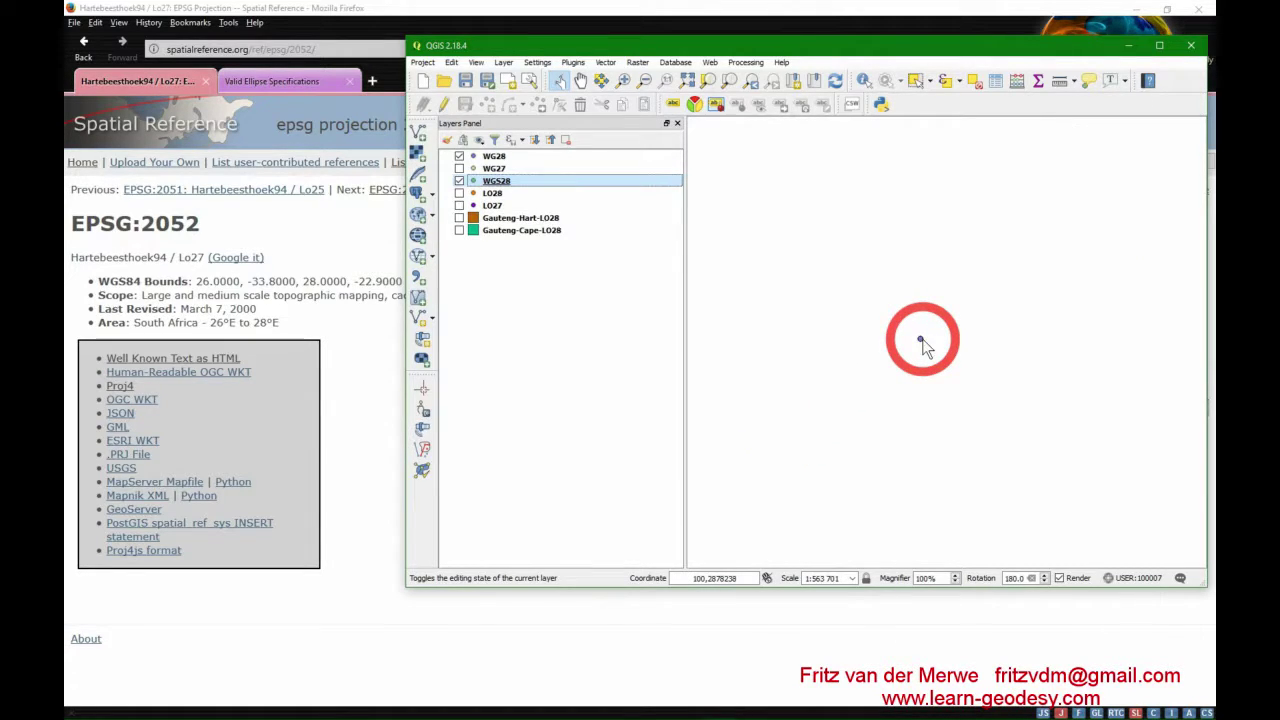
scroll(921, 340, "up", 10)
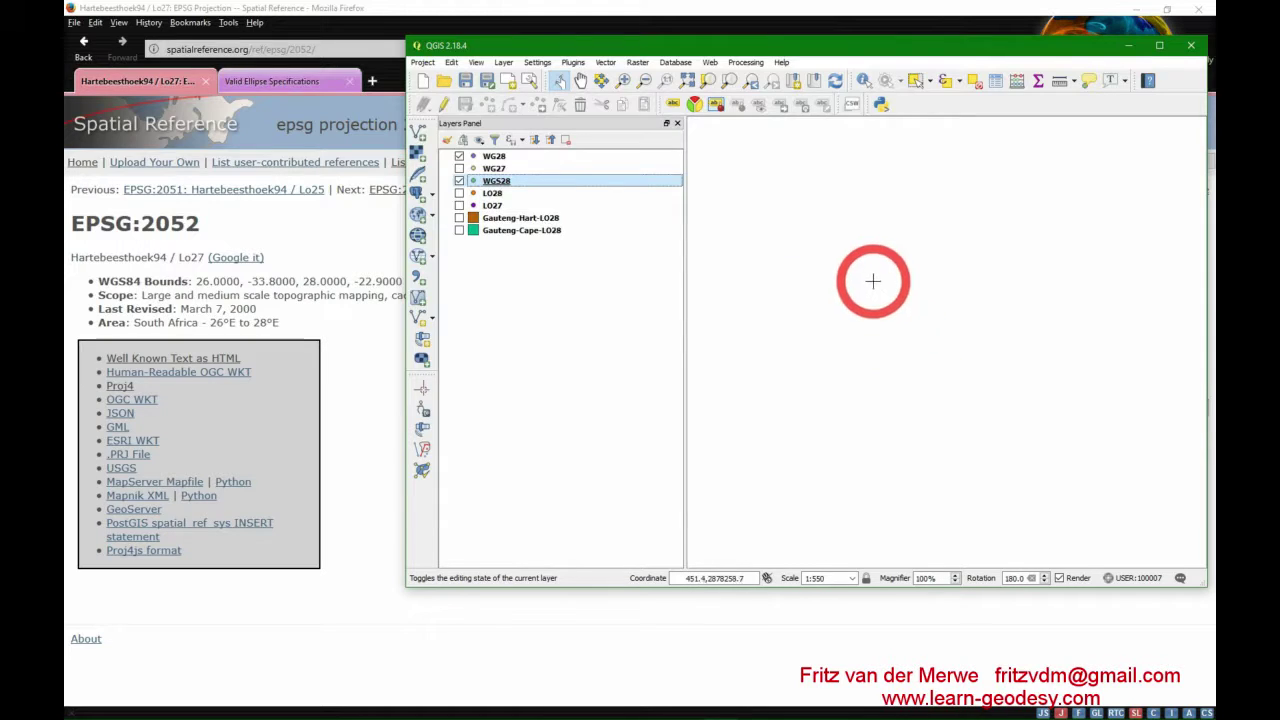
scroll(818, 250, "down", 3)
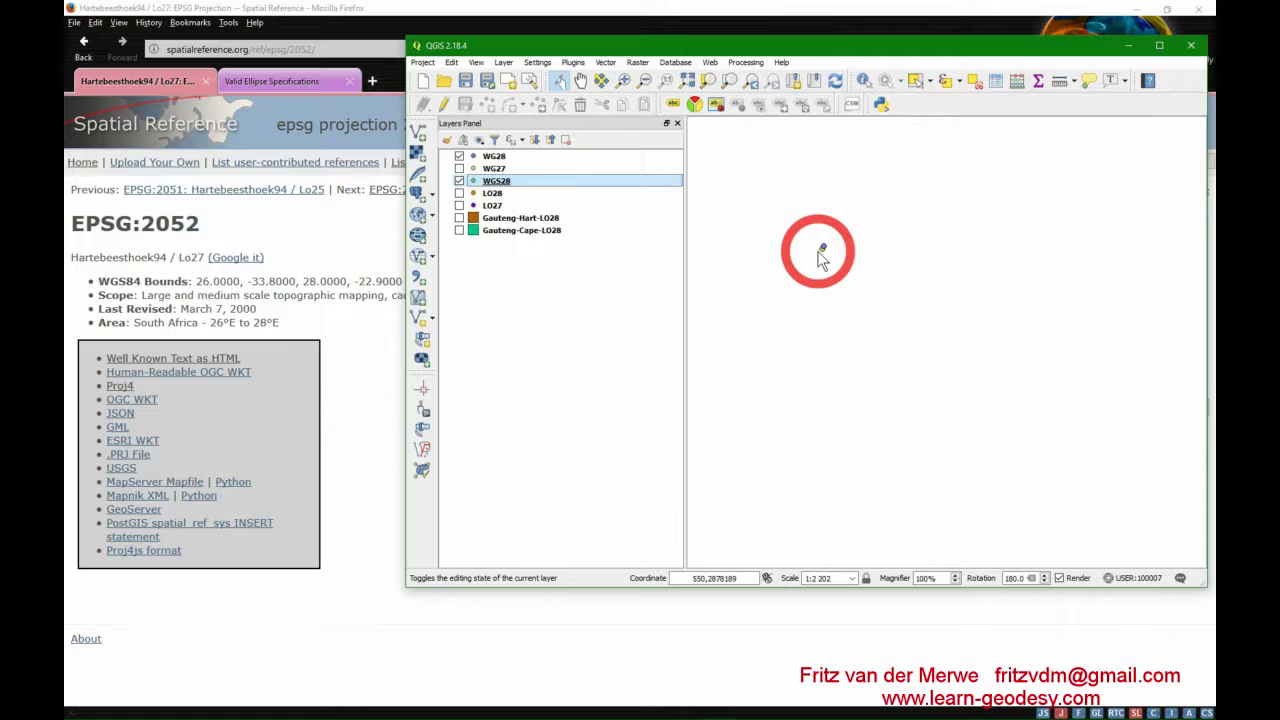
left_click(822, 258)
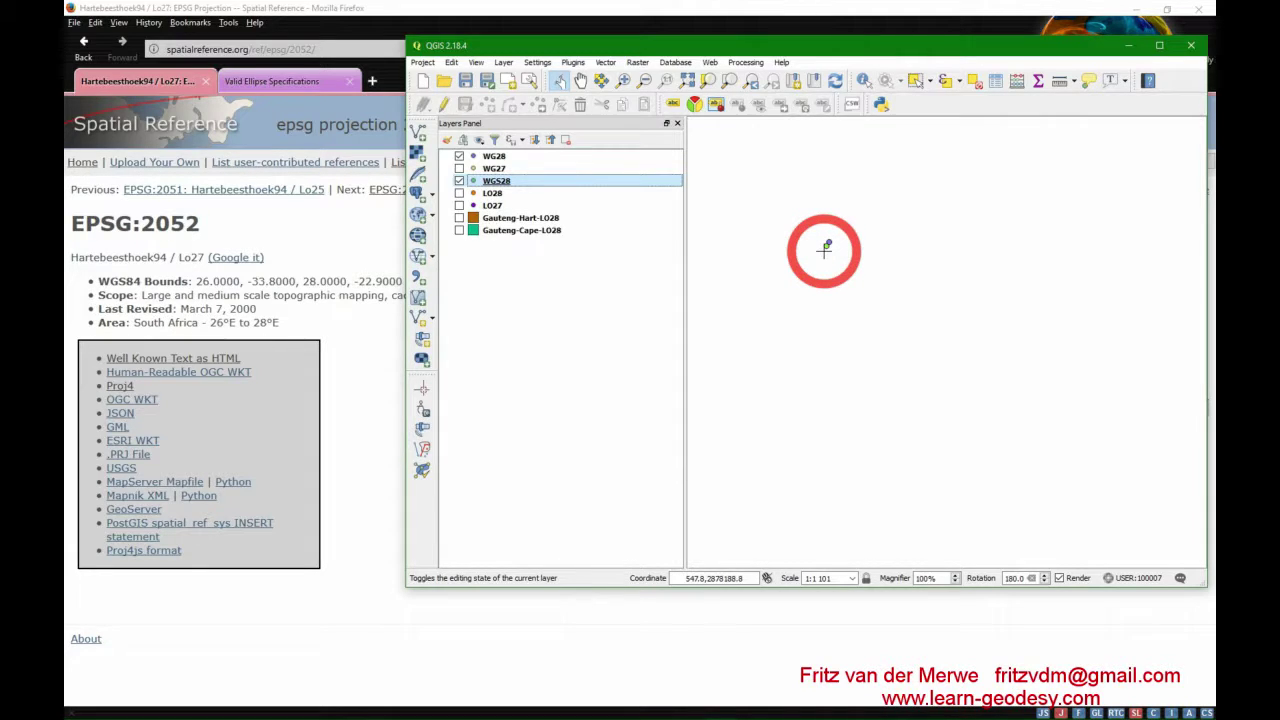
scroll(824, 250, "up", 1)
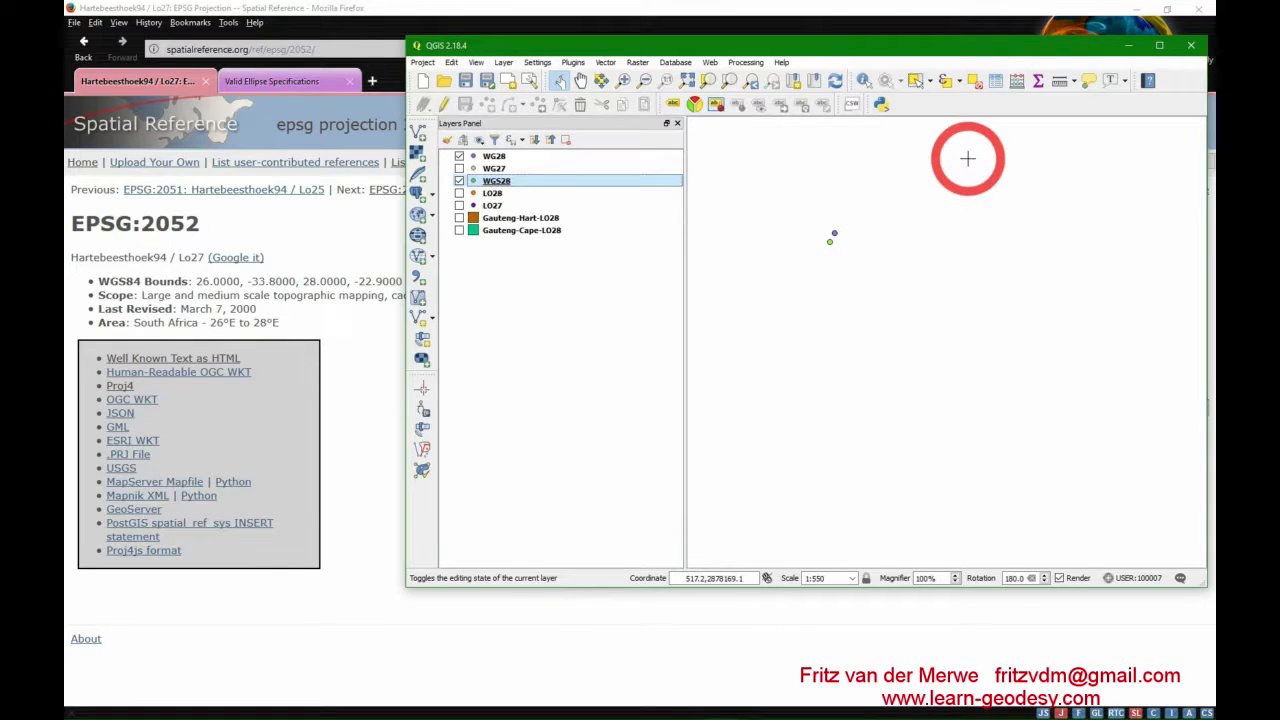
Step: Measure the roughly 2.28 m gap between the coincident WG28 and WGS28 points, then select the WGS28 layer
left_click(1062, 82)
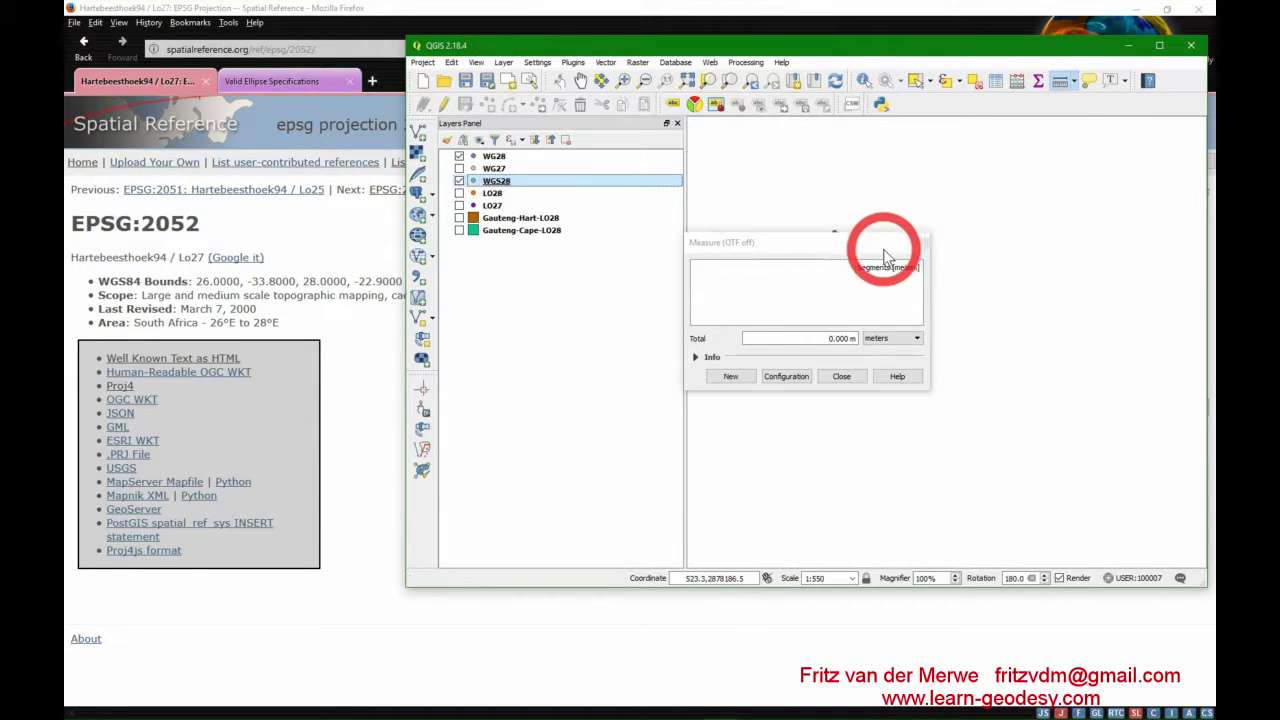
left_click_drag(883, 246, 962, 350)
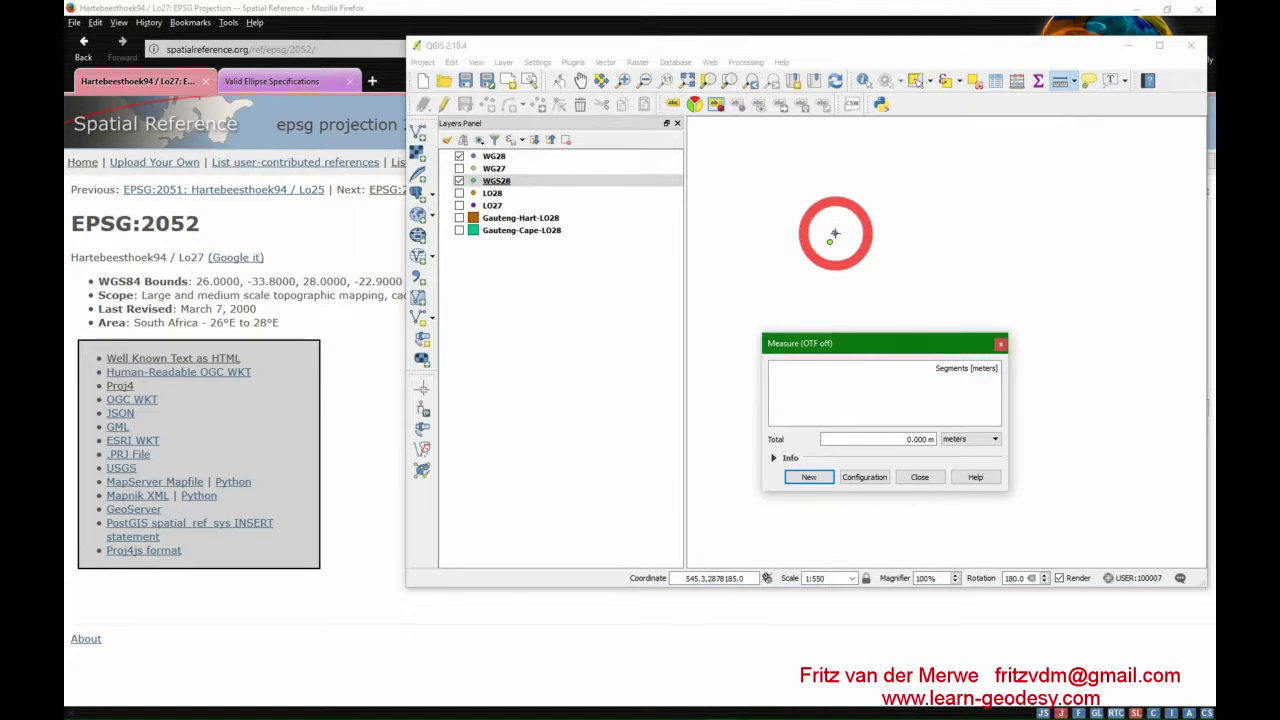
left_click(834, 233)
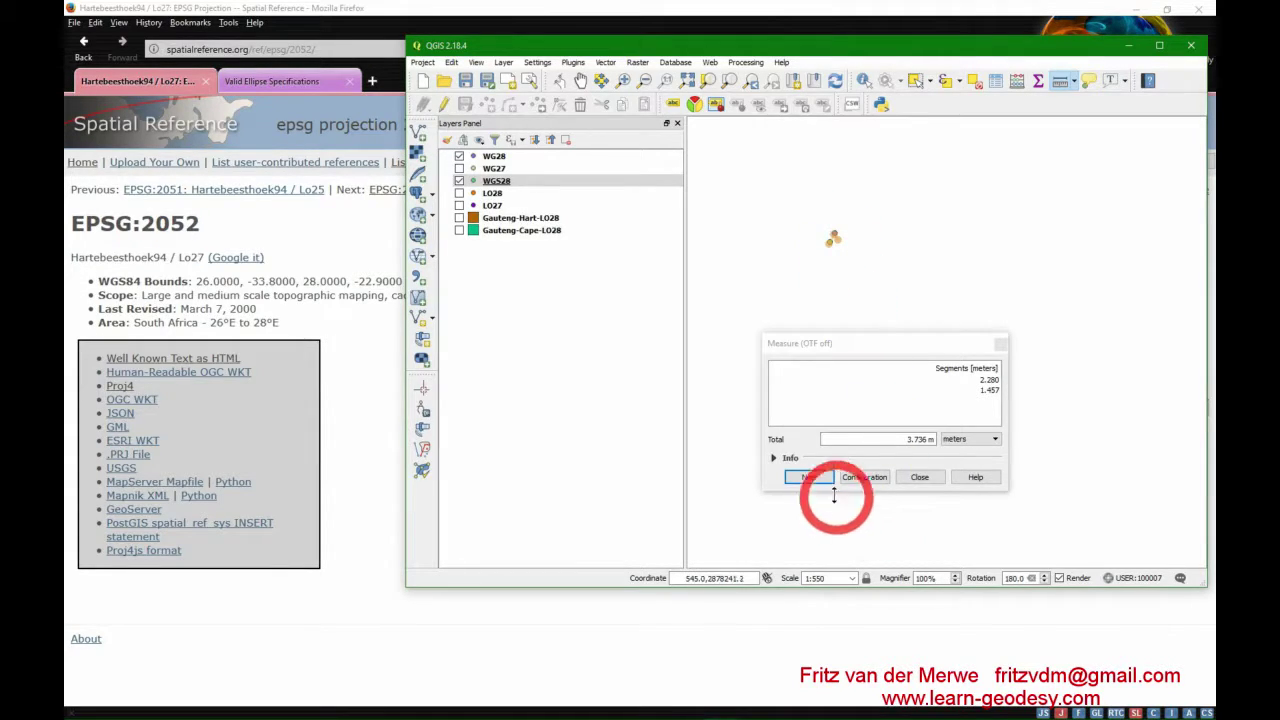
left_click(920, 478)
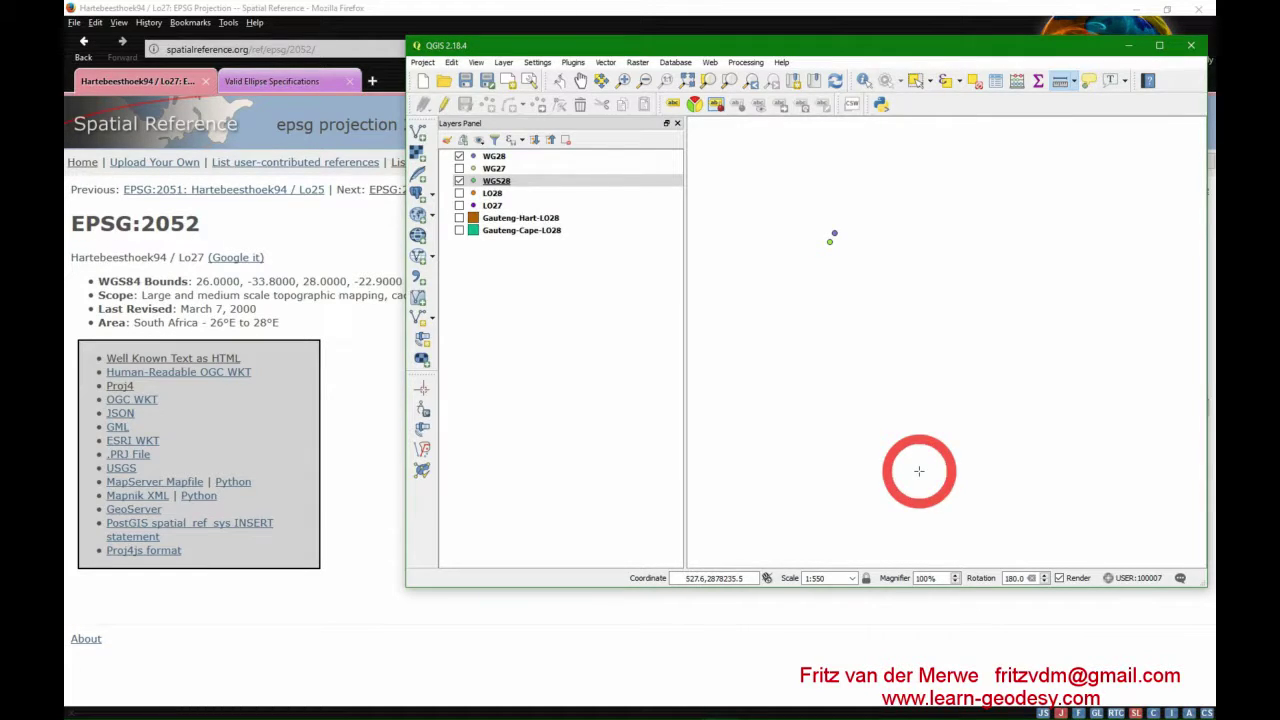
left_click(532, 185)
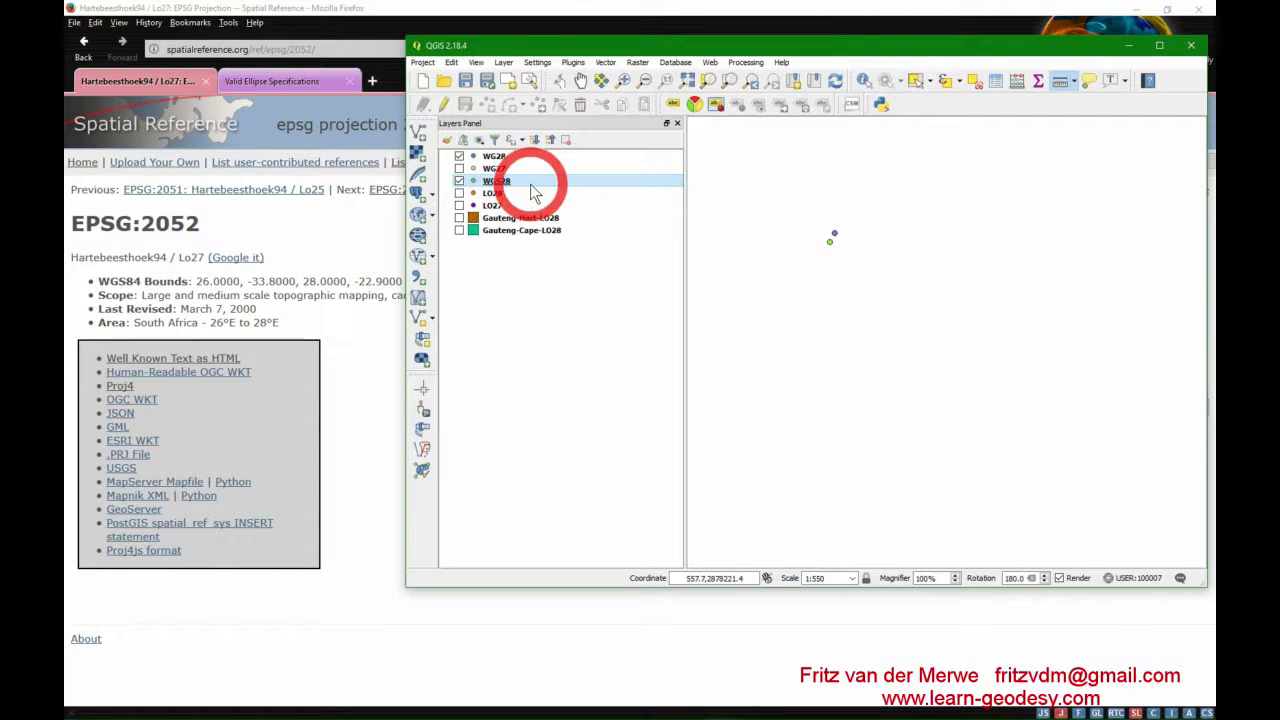